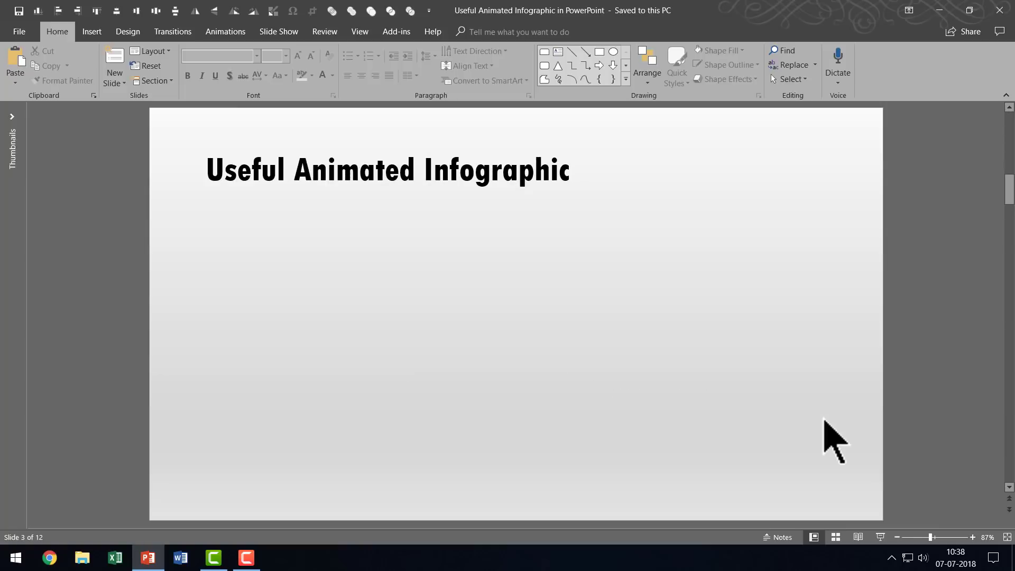
Draw a blue rounded square below the title and copy it right, then copy the pair down into a 2×2 grid.
click(626, 78)
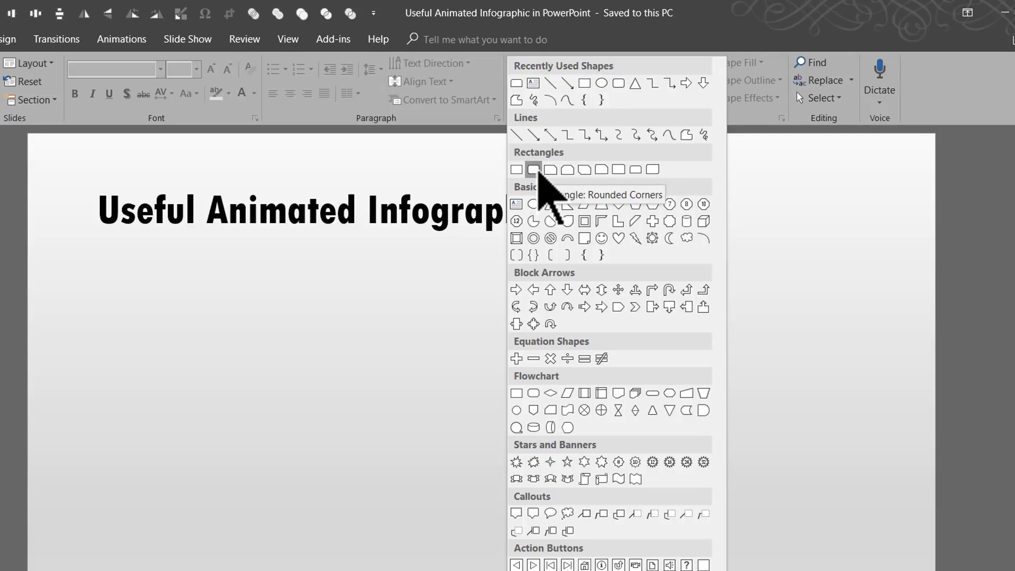
click(538, 171)
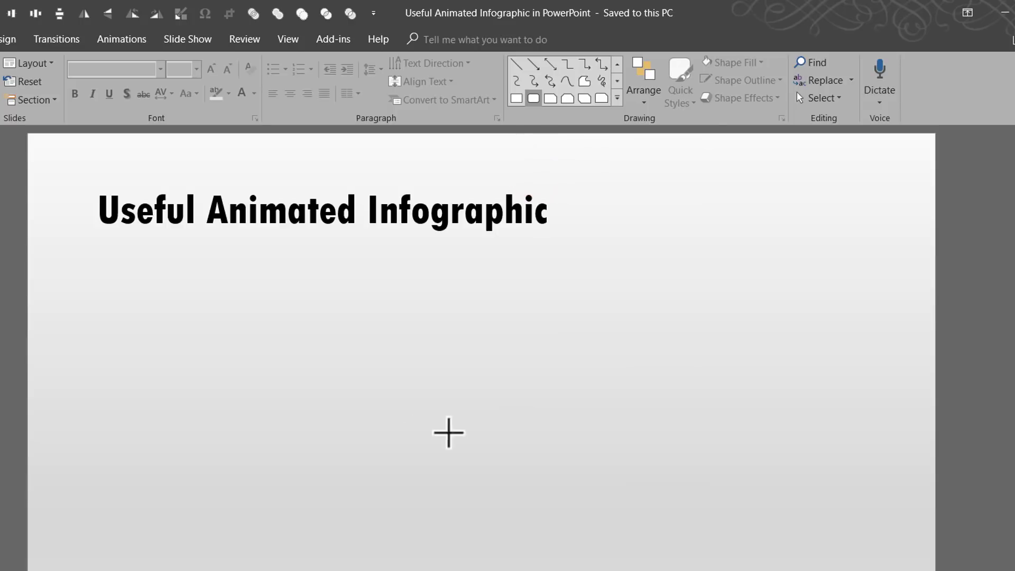
drag(423, 301, 504, 387)
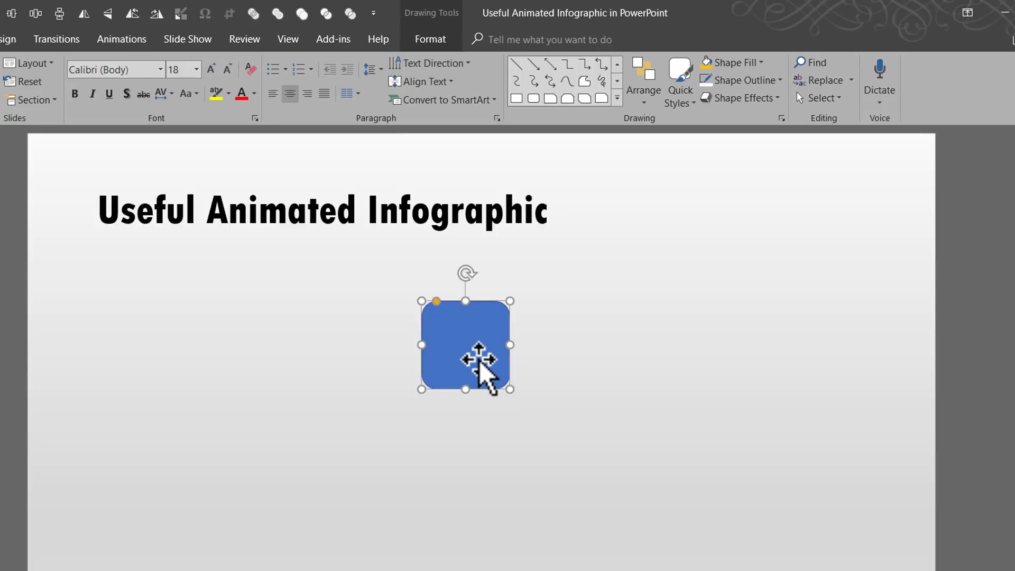
drag(479, 361, 563, 349)
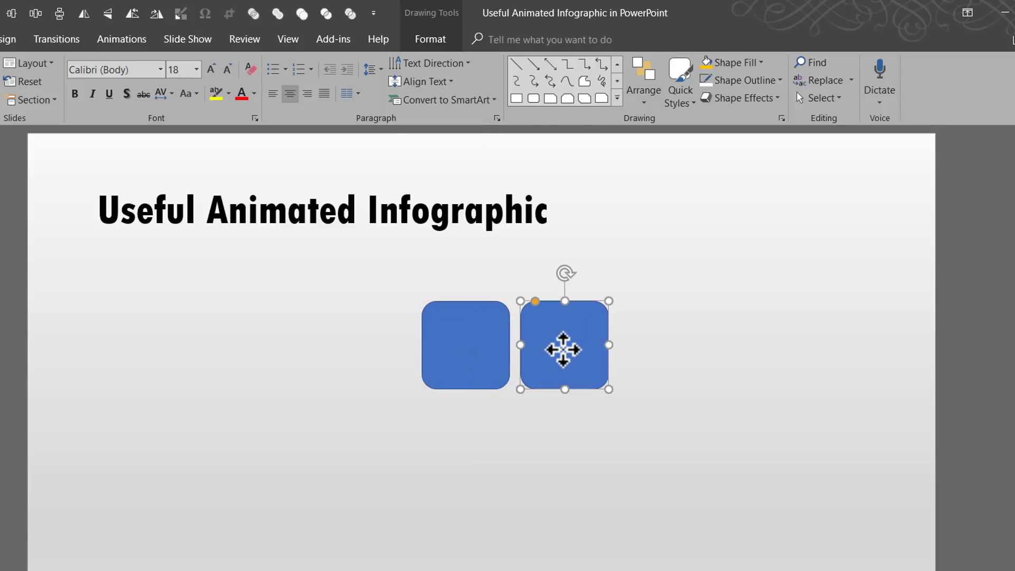
mouse_move(698, 442)
mouse_down()
mouse_move(374, 302)
mouse_move(324, 259)
mouse_up()
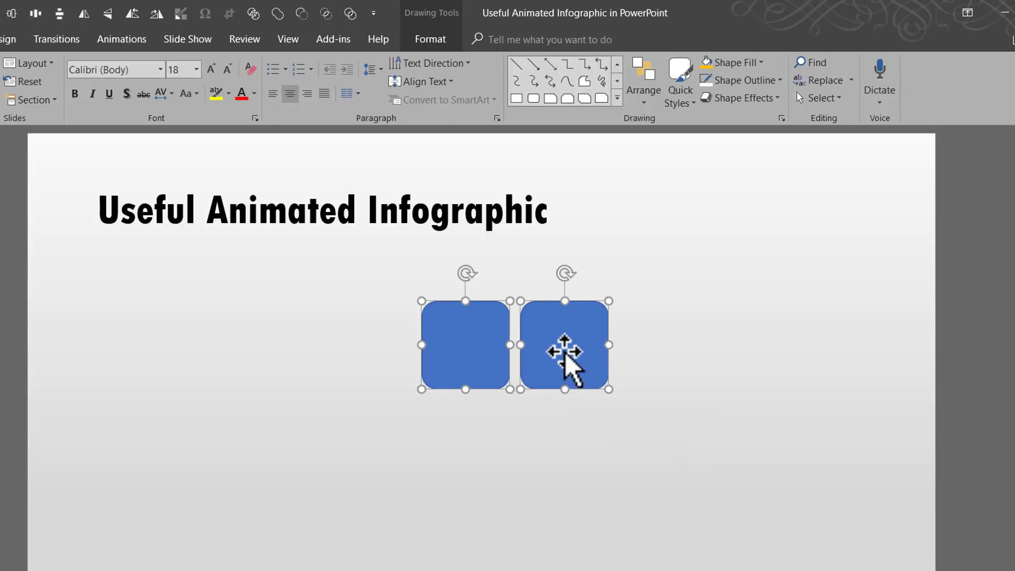
drag(555, 343, 557, 441)
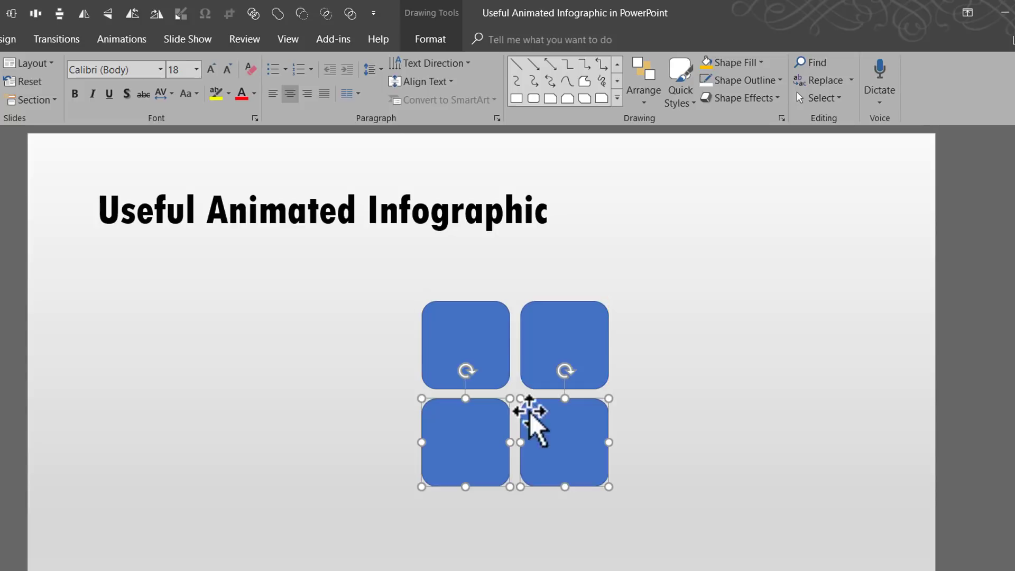
click(653, 562)
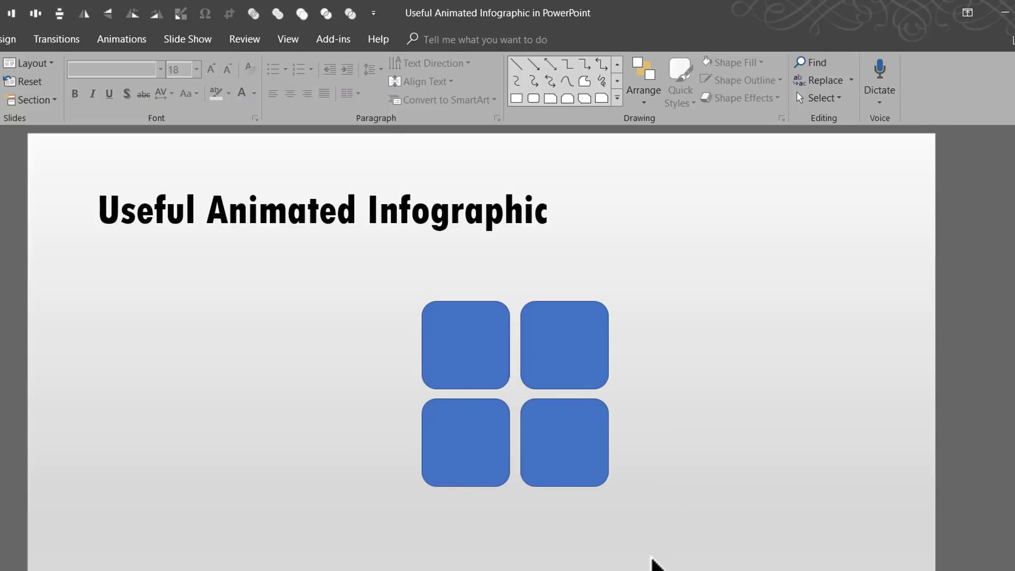
Fill all four rounded squares dark grey with a dark-variation gradient.
drag(650, 545, 379, 271)
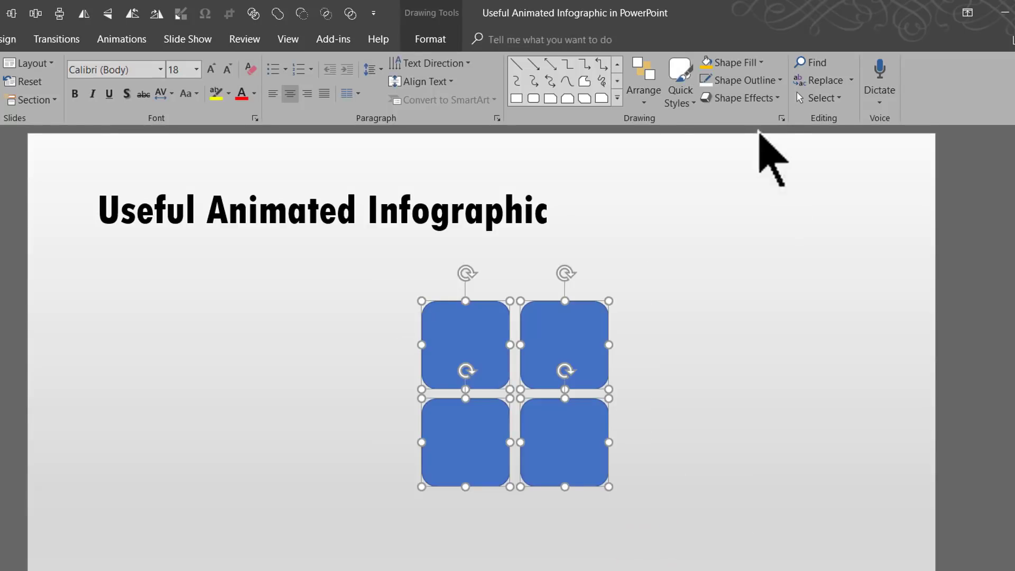
click(738, 62)
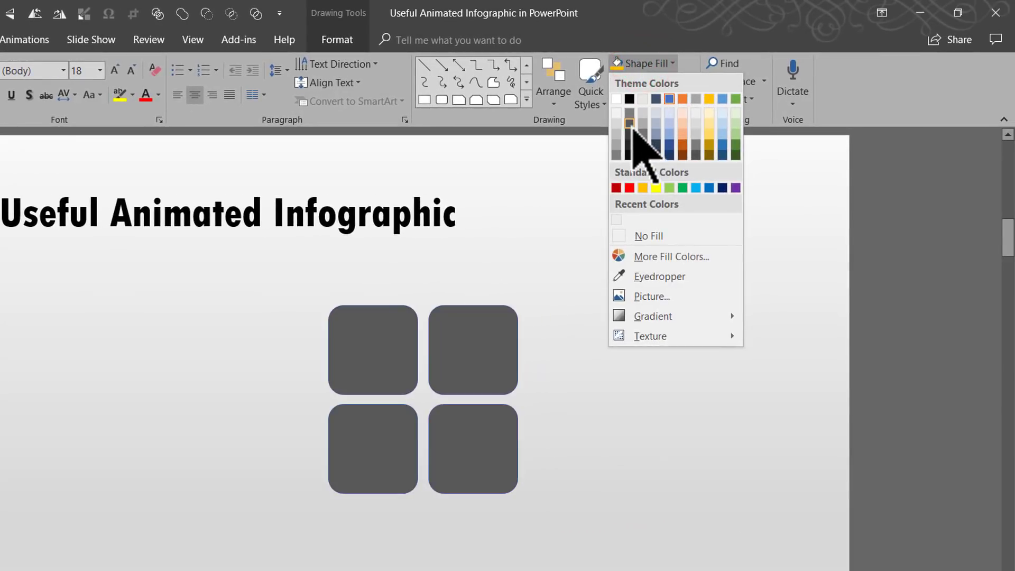
click(630, 134)
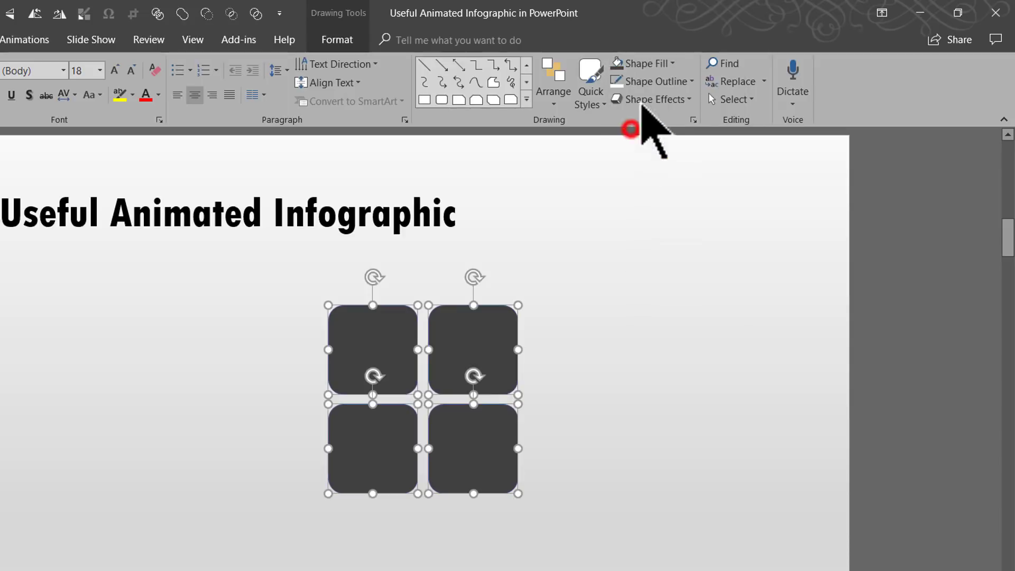
click(652, 62)
click(653, 317)
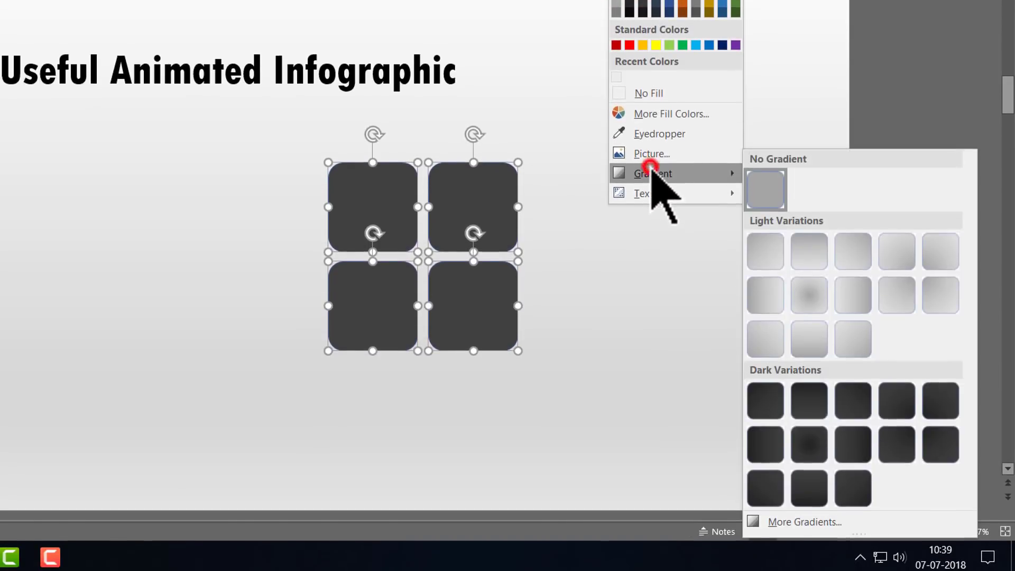
click(816, 399)
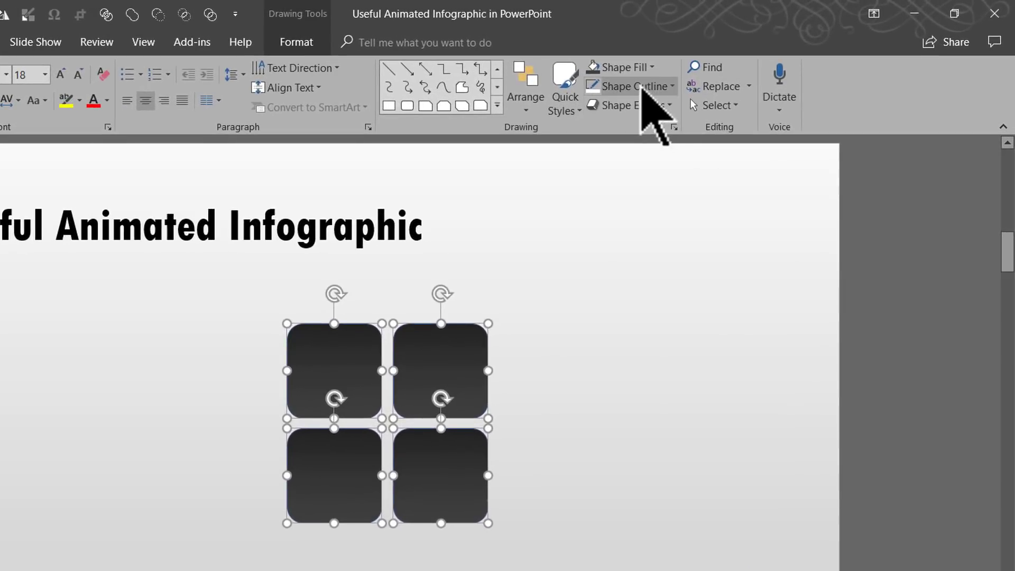
Give the four squares a white 3 pt outline.
click(643, 87)
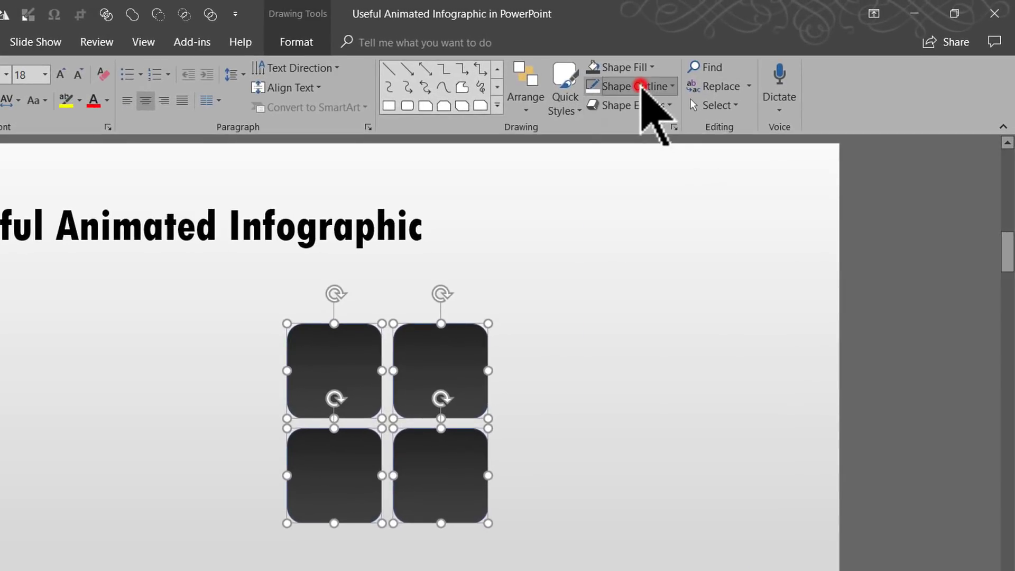
click(593, 123)
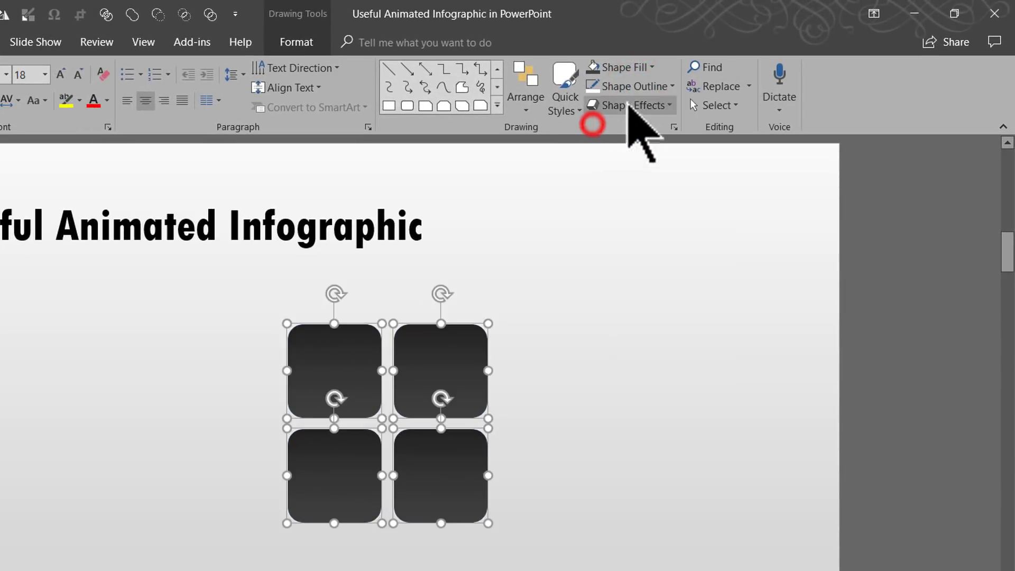
click(651, 86)
click(634, 331)
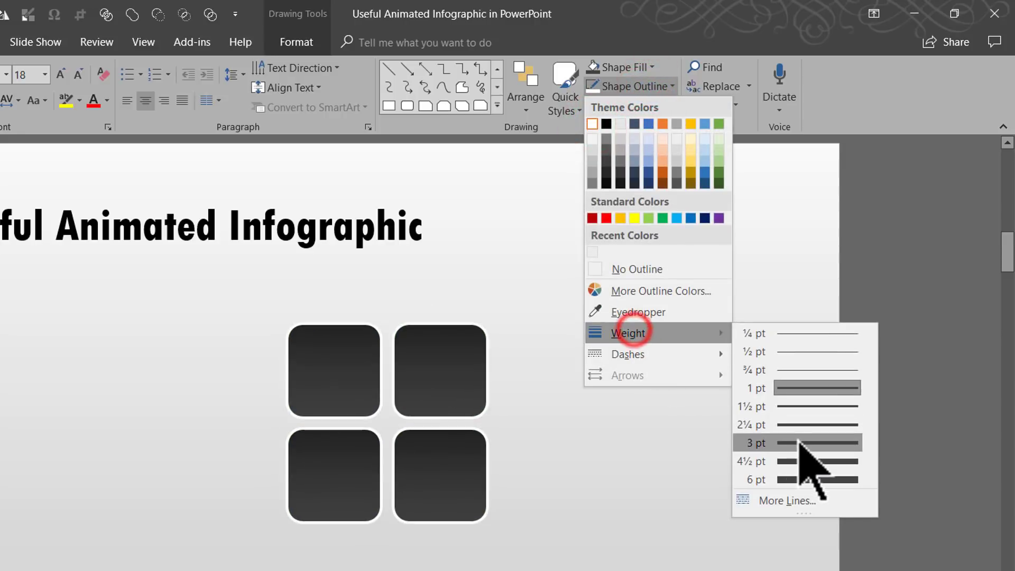
click(798, 441)
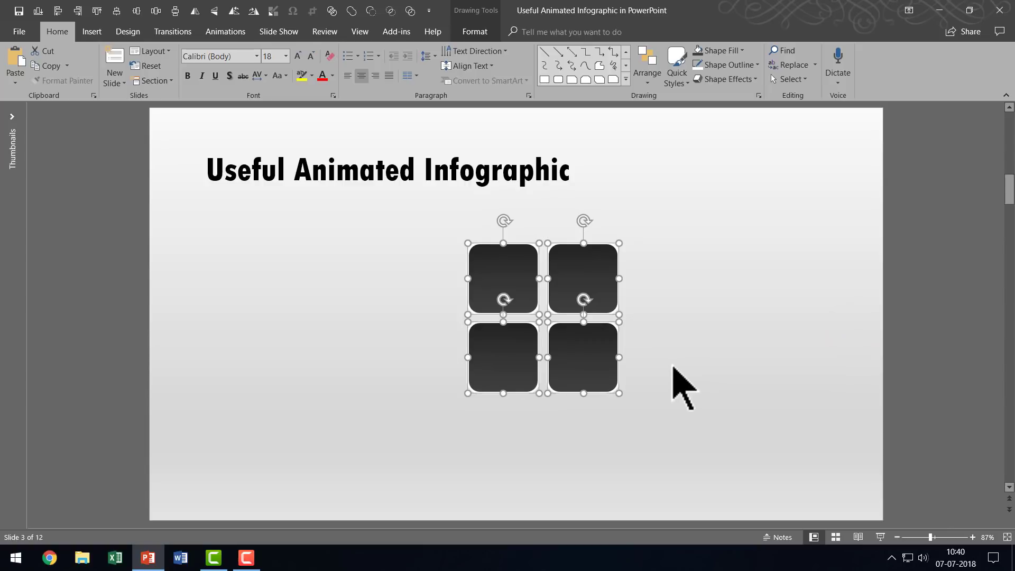
Group the four squares with Ctrl+G and set the group's rotation to 45° in Size and Position.
key(ctrl+g)
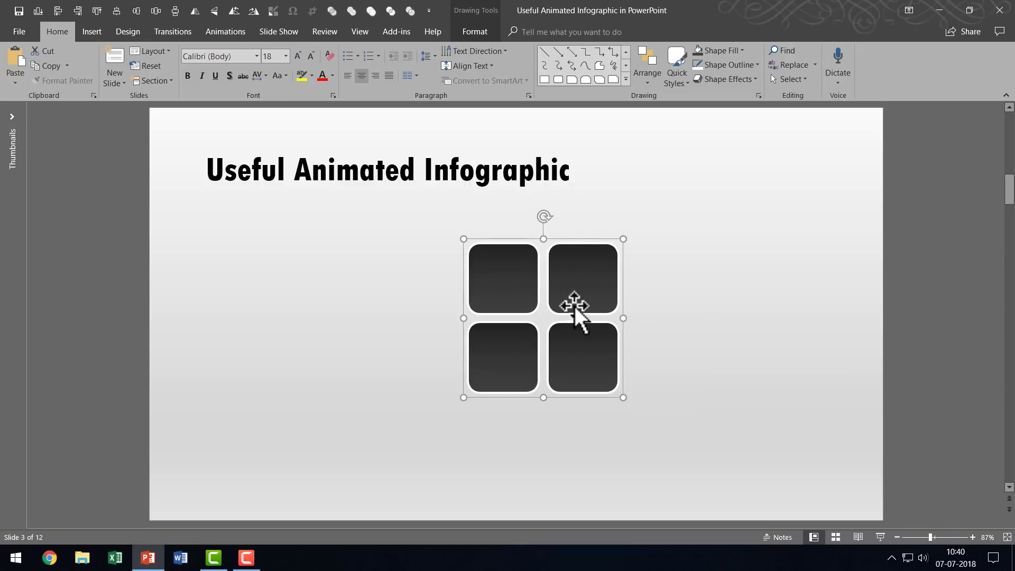
right_click(578, 288)
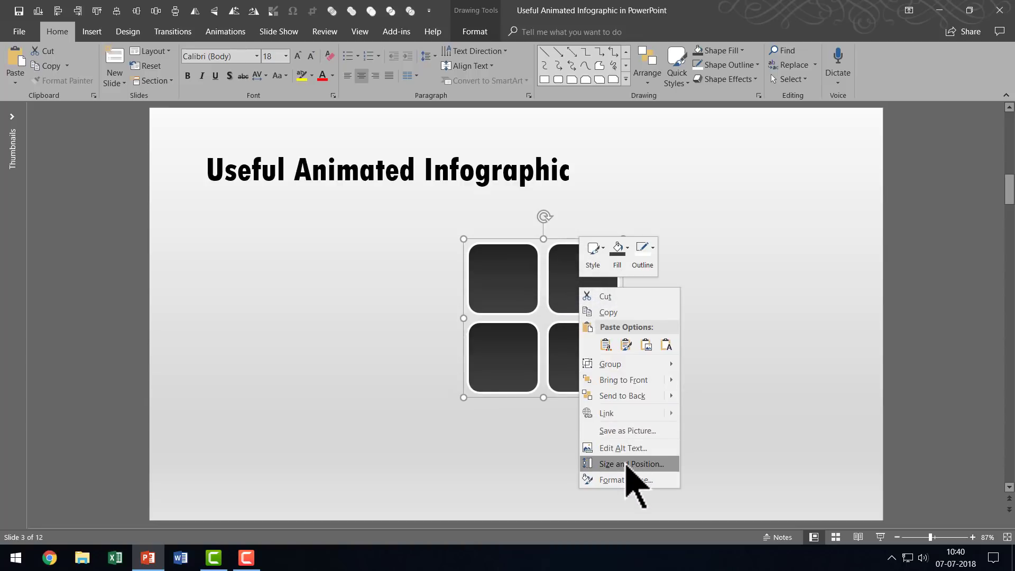
click(627, 464)
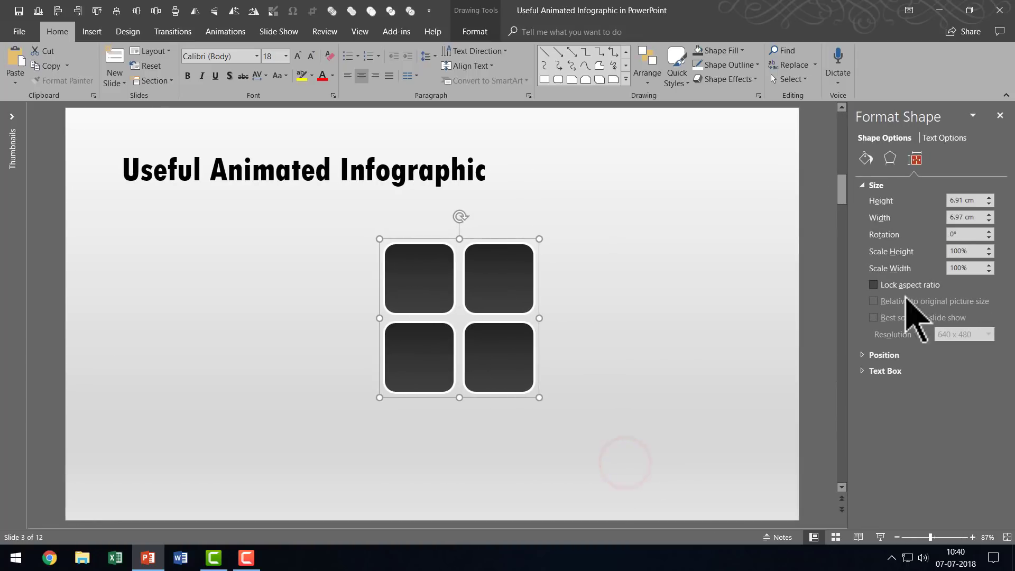
click(971, 234)
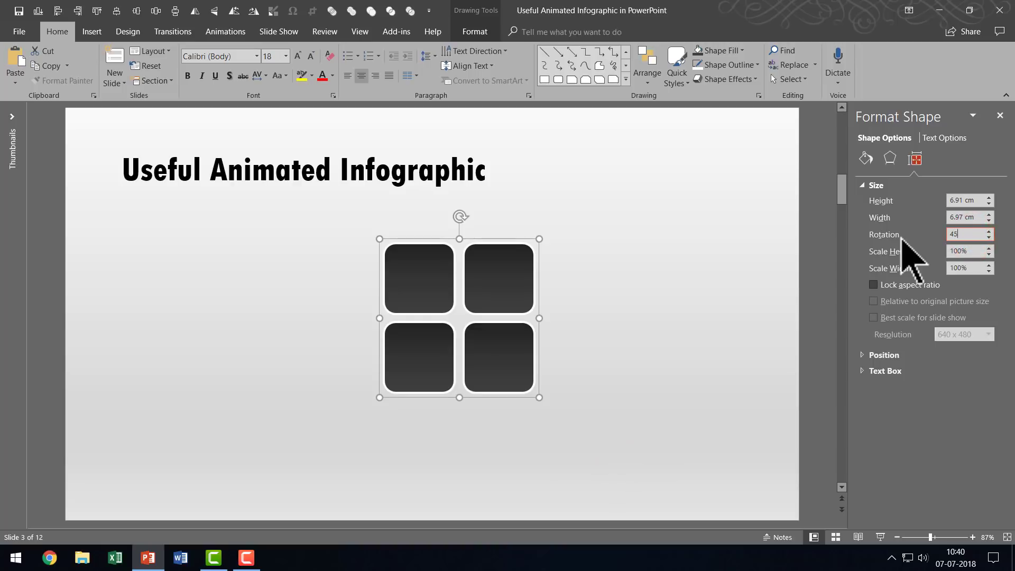
key(Return)
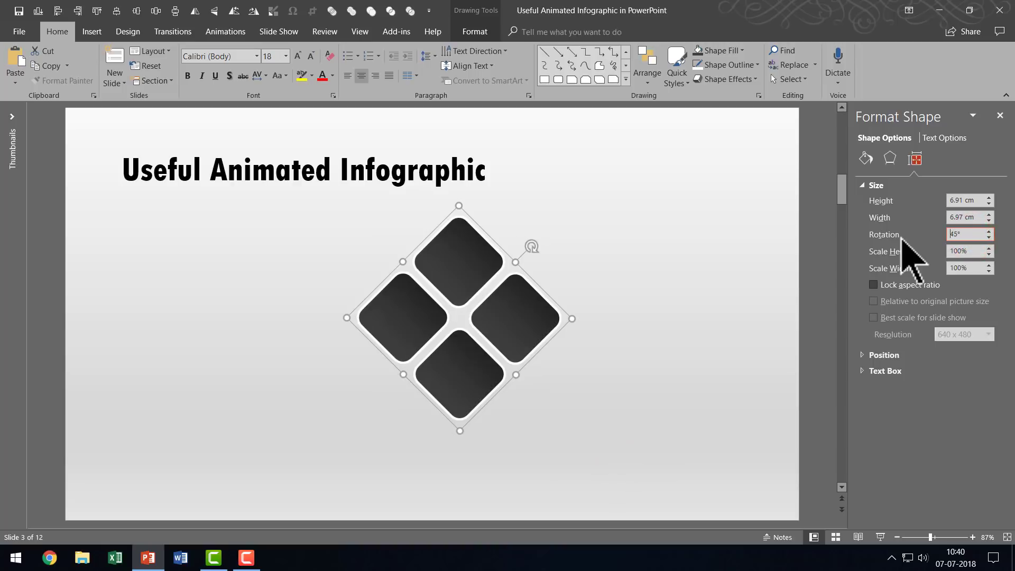
click(482, 288)
click(478, 277)
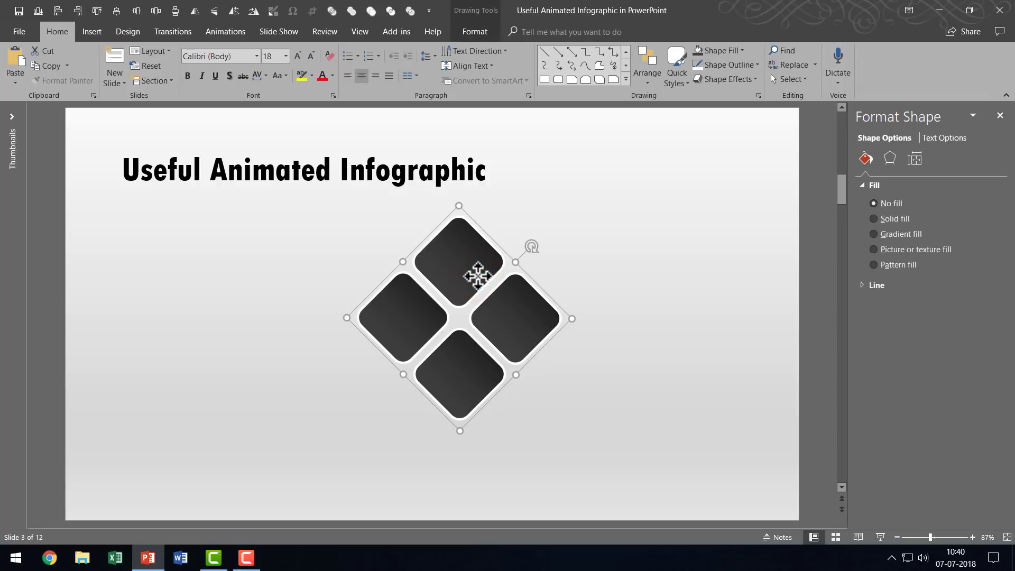
Duplicate the diamond group, enlarge it, shift it left and send it behind the original.
key(ctrl+d)
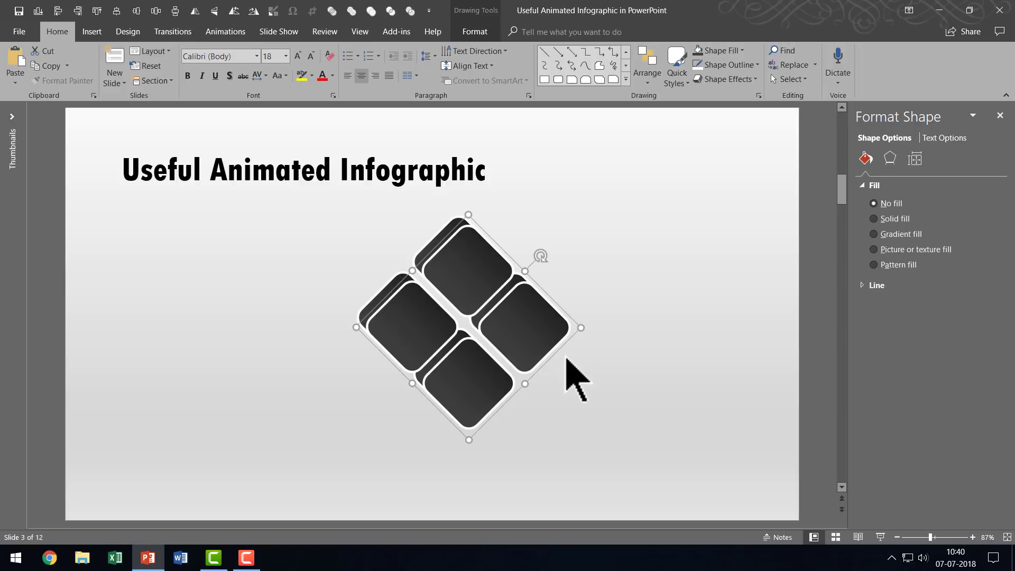
drag(581, 328, 603, 340)
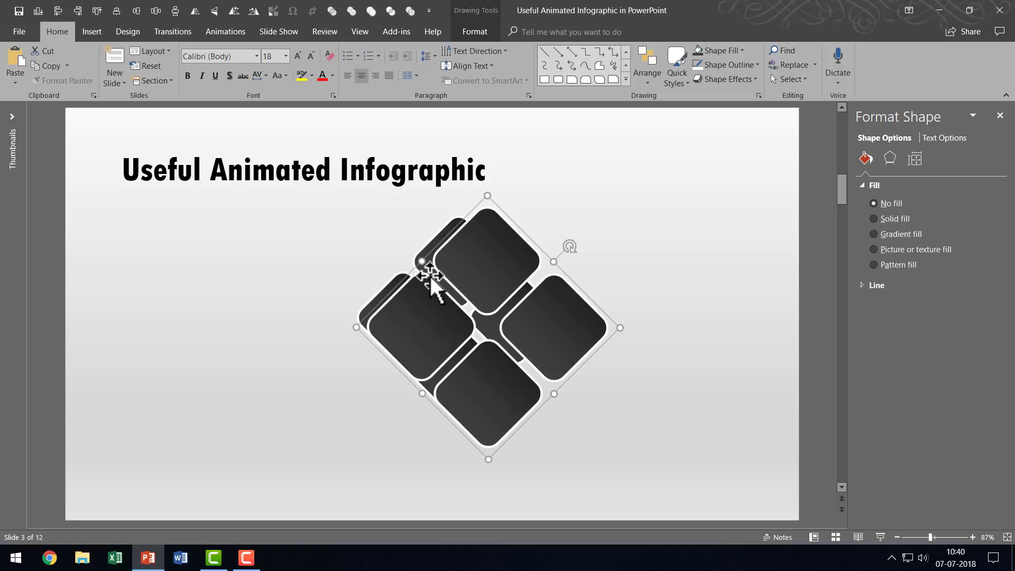
drag(499, 271, 471, 274)
right_click(477, 275)
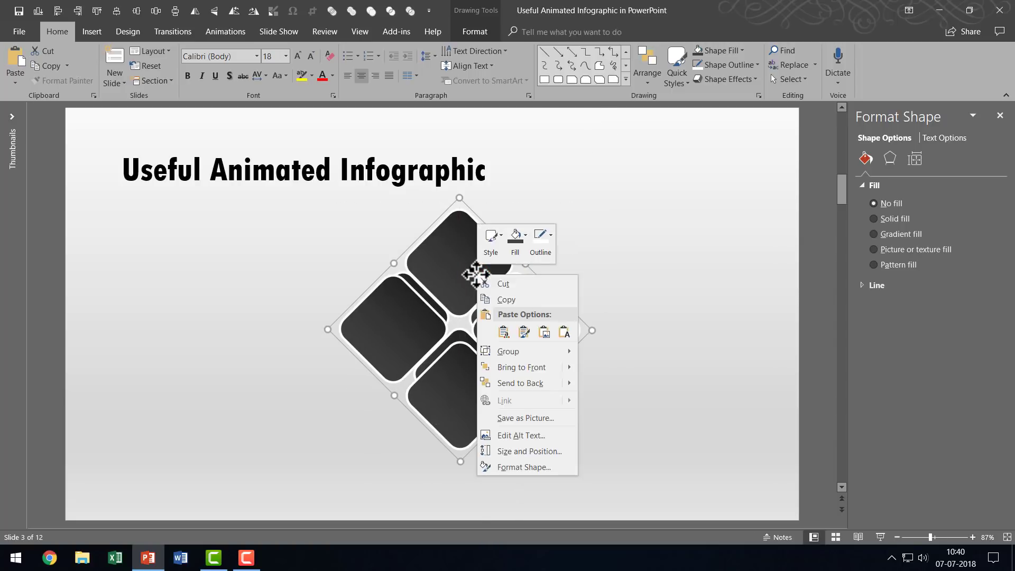
click(539, 385)
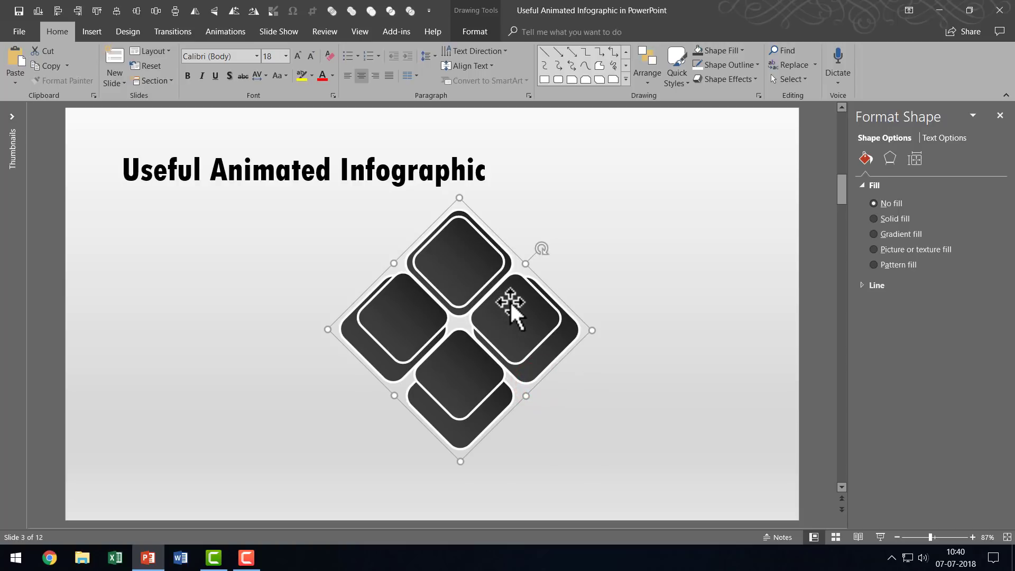
Align the inner diamond center and middle within the artwork.
click(487, 310)
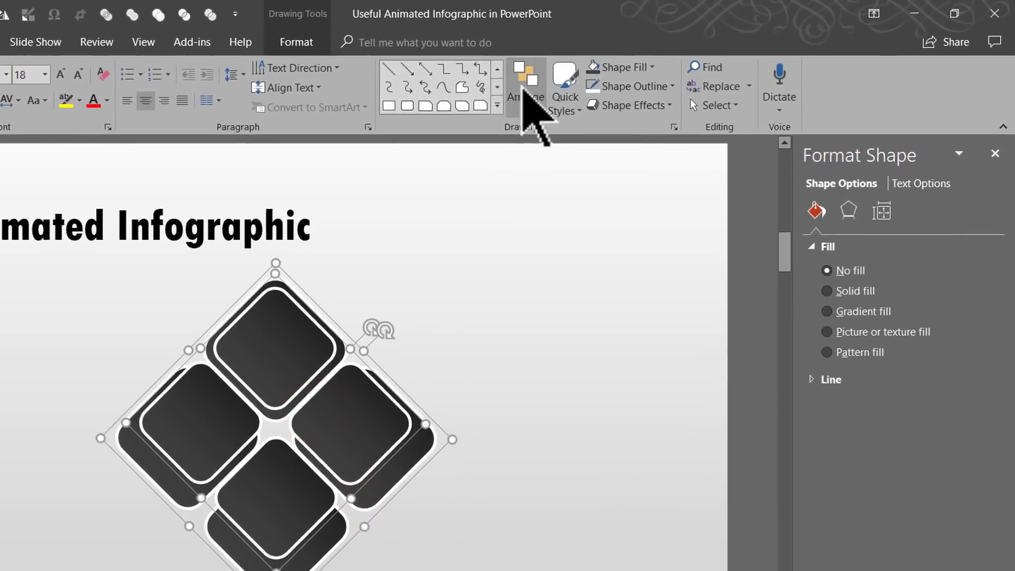
click(646, 64)
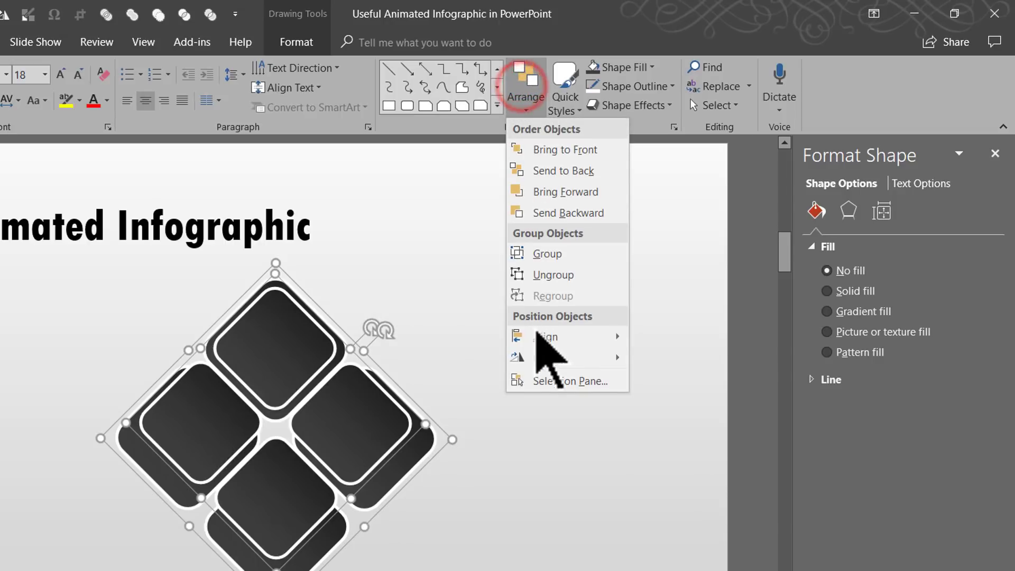
click(545, 337)
click(672, 363)
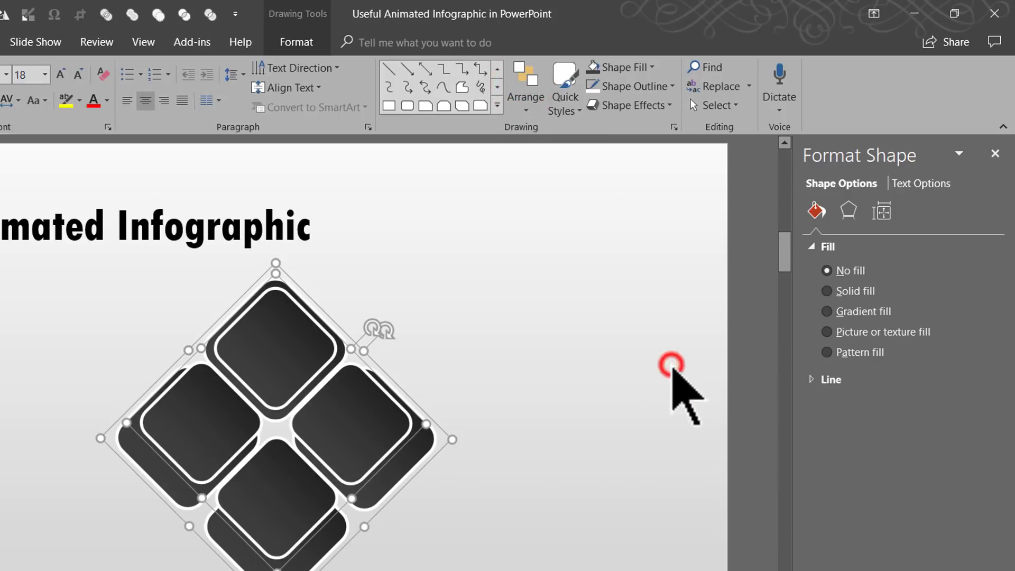
click(526, 91)
click(587, 336)
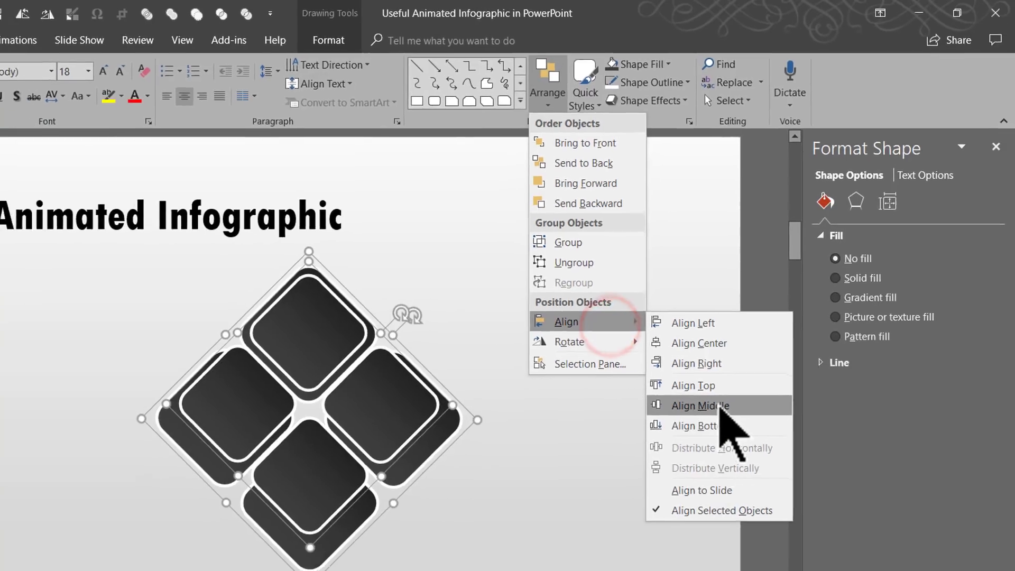
click(704, 424)
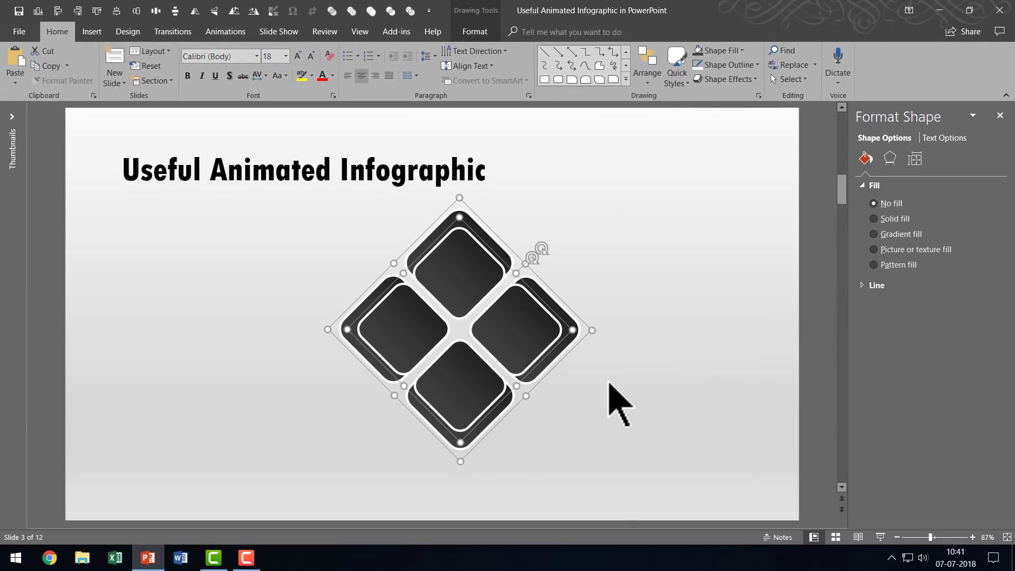
Ungroup the diamond artwork into separate rounded squares.
right_click(499, 279)
mouse_move(560, 355)
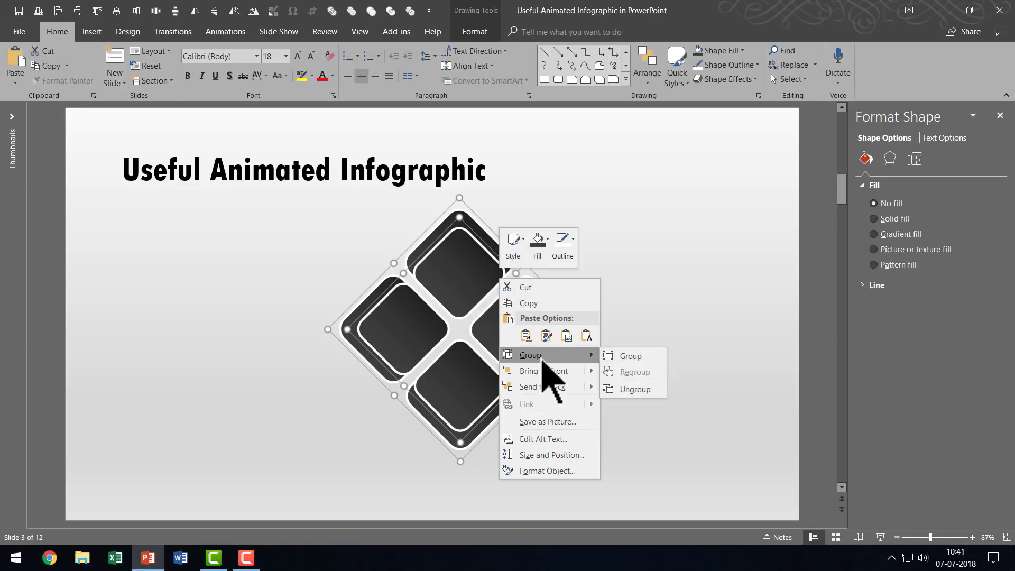
click(626, 390)
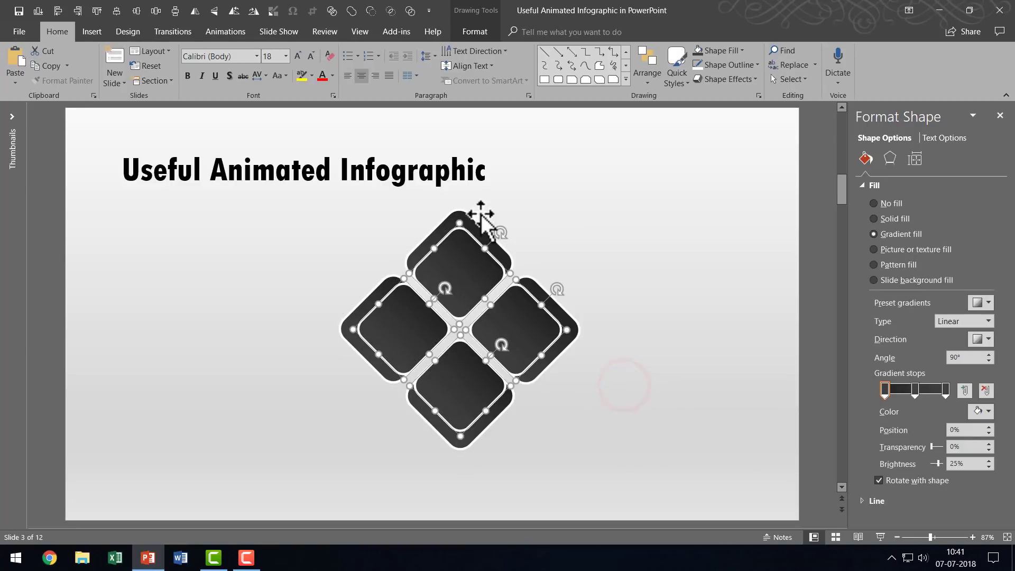
click(465, 212)
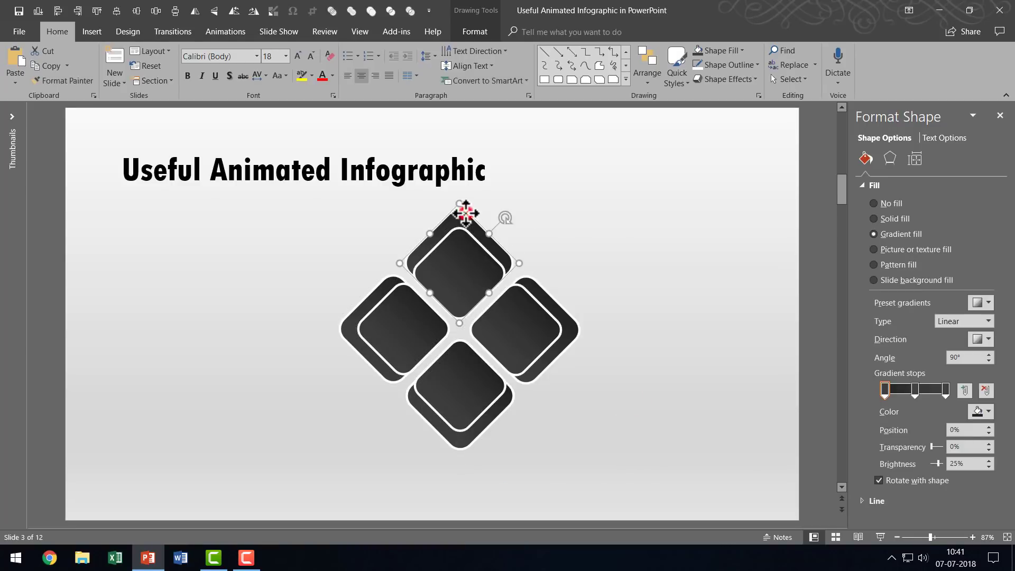
Select the top, right, bottom and left outer back squares and fill them orange.
click(473, 284)
click(738, 419)
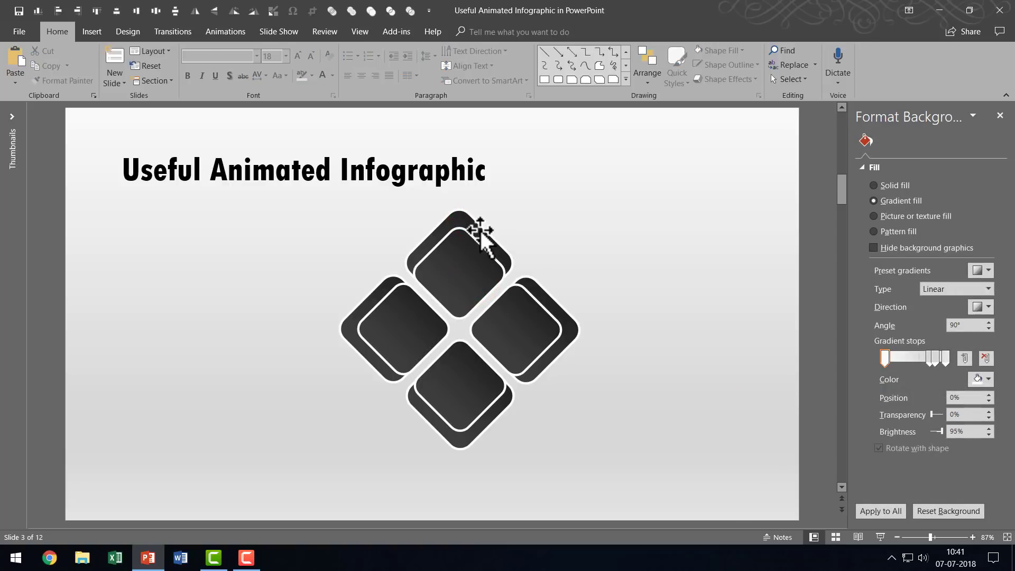
click(466, 213)
shift+click(557, 304)
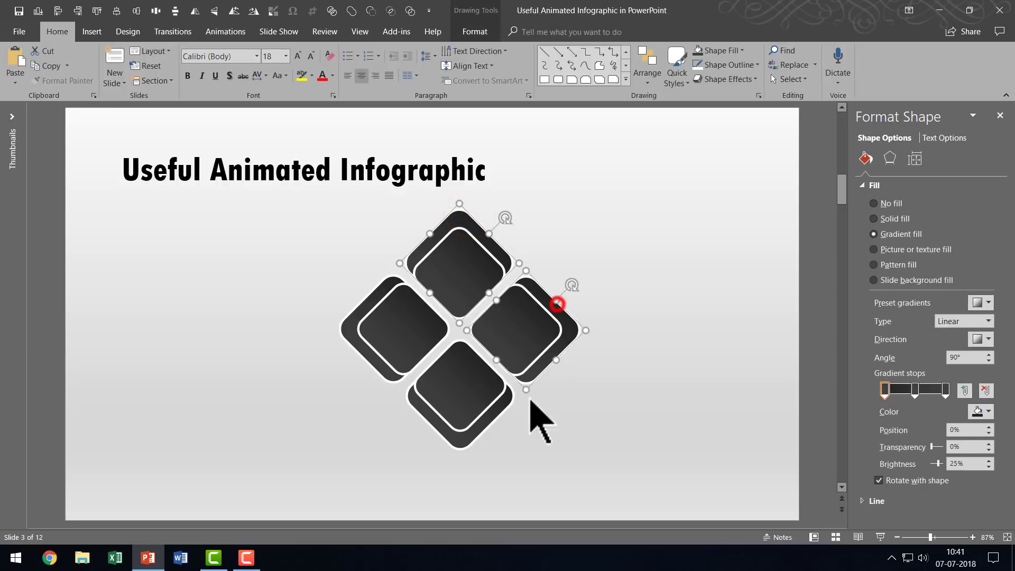
shift+click(500, 410)
shift+click(377, 367)
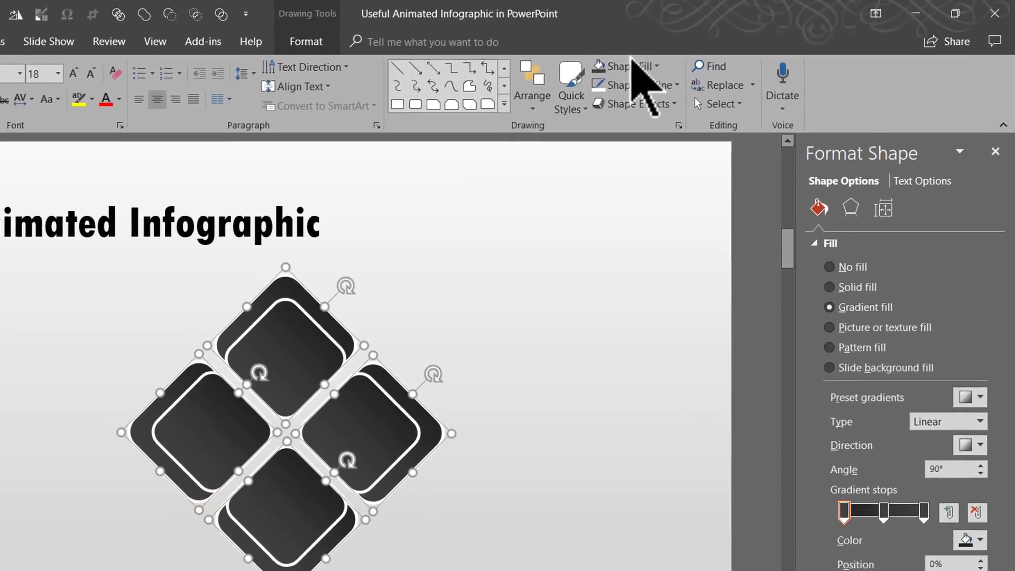
click(720, 50)
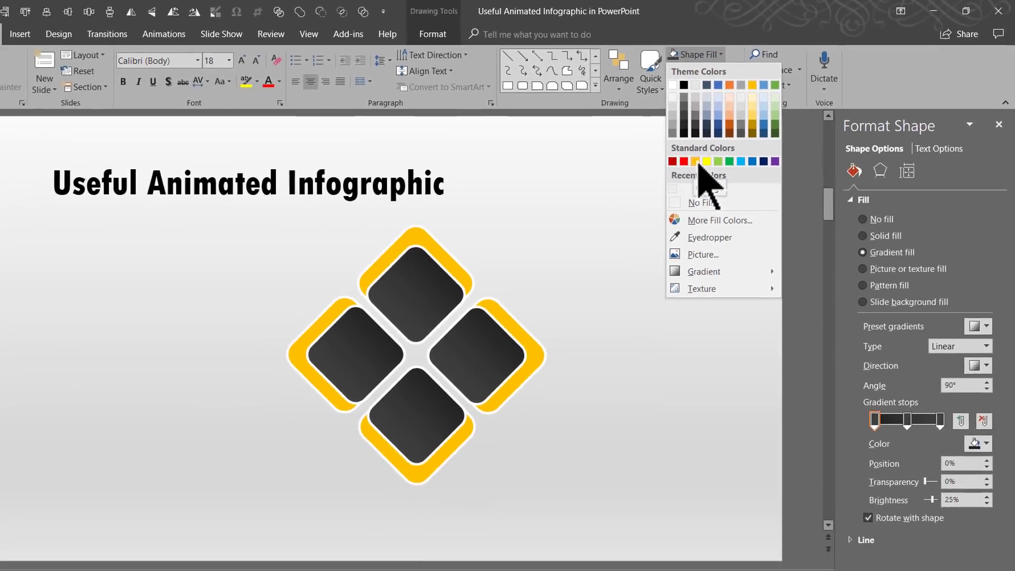
click(615, 202)
key(Escape)
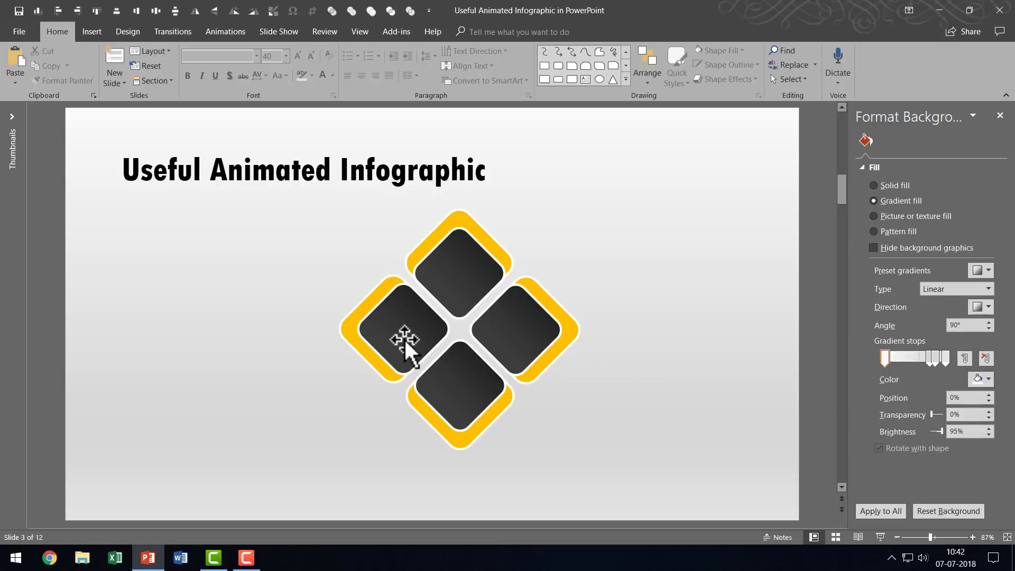
Insert a text box to the right of the diamond containing the letter S.
click(626, 79)
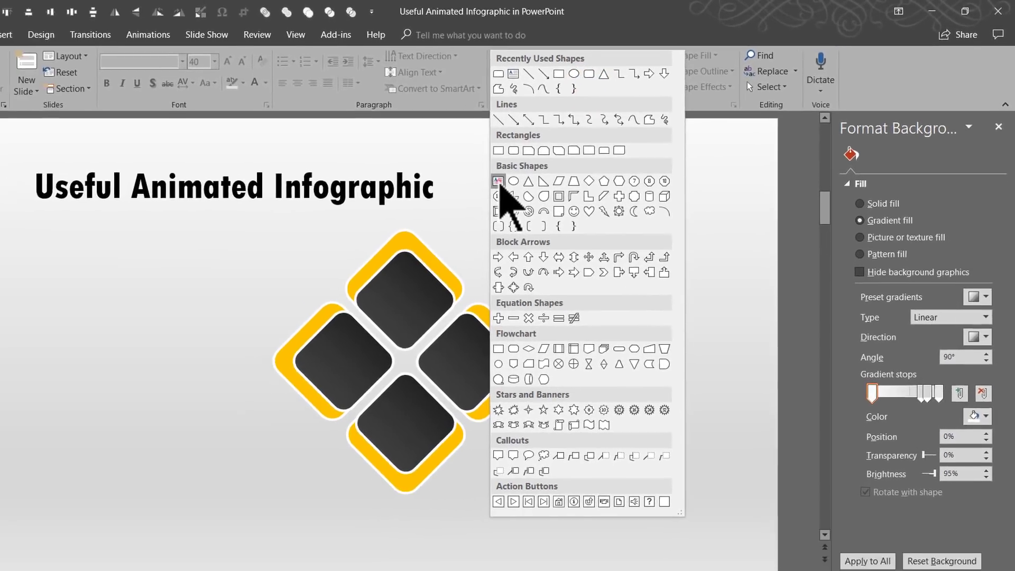
click(452, 198)
click(641, 248)
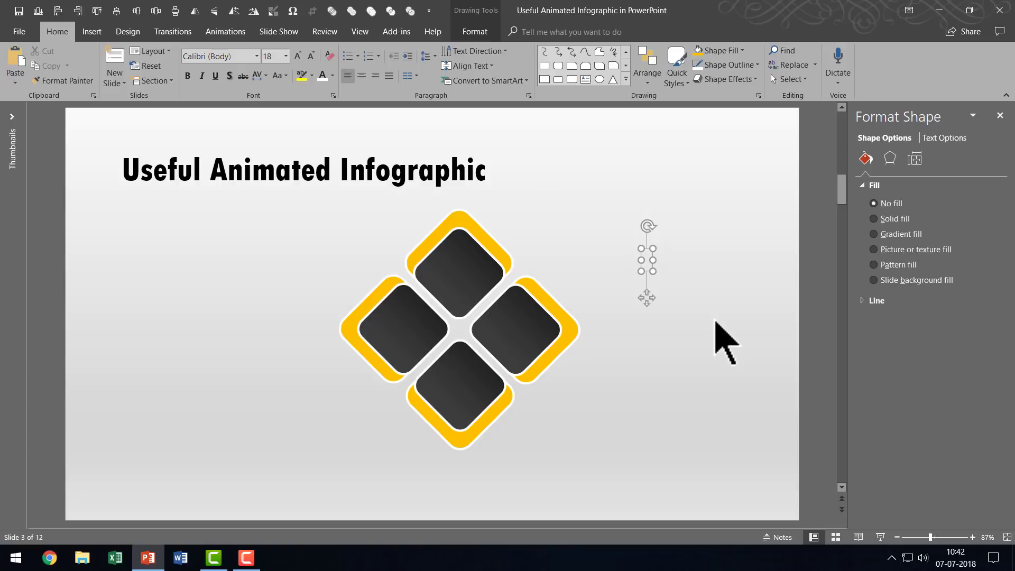
text(S)
Format the S as white 40 pt Tw Cen MT Condensed Extra Bold and move it onto the top square.
click(647, 252)
click(256, 55)
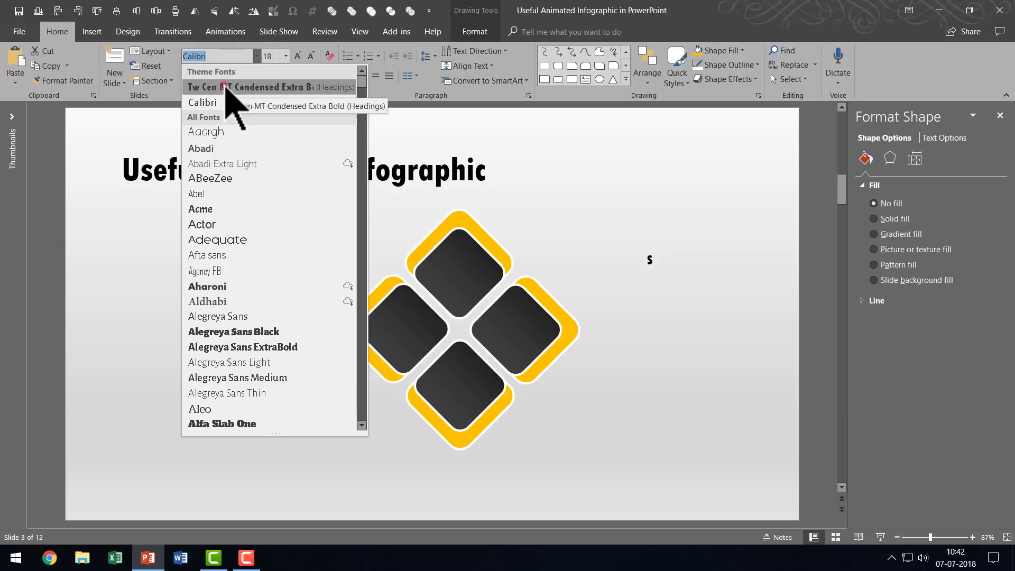
click(227, 87)
click(298, 56)
click(297, 55)
click(298, 55)
click(298, 55)
click(297, 56)
click(298, 55)
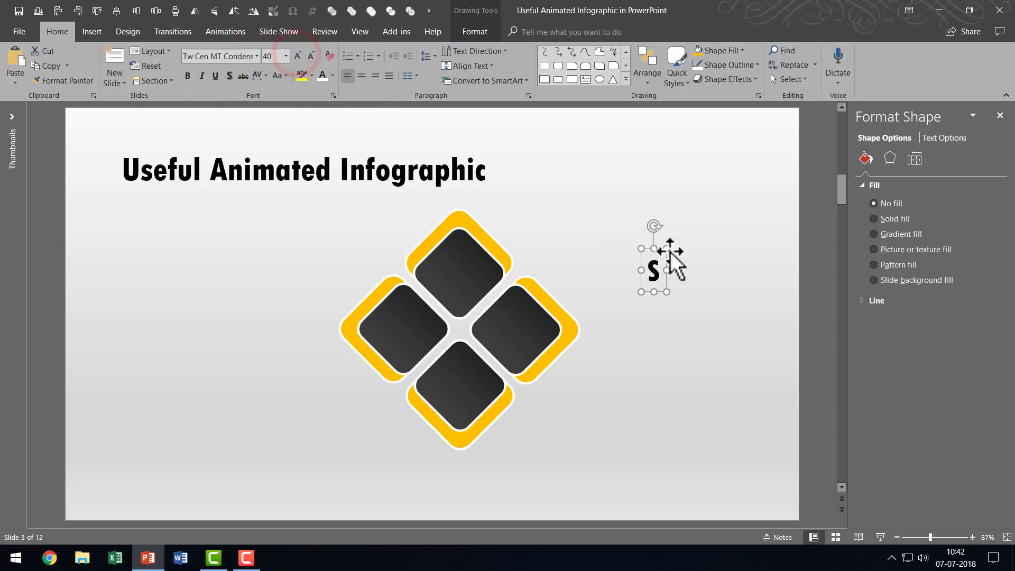
click(321, 75)
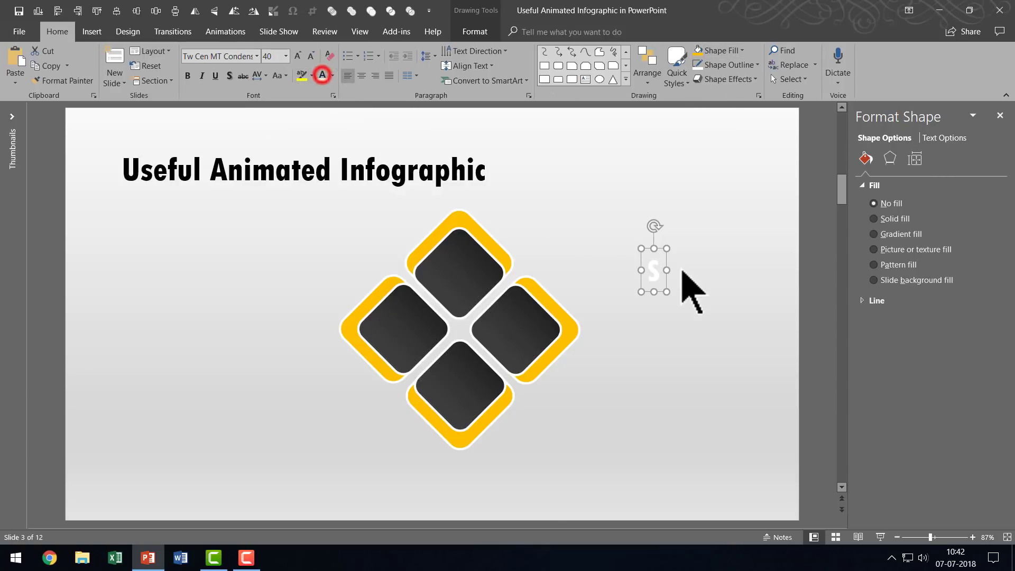
drag(668, 260, 473, 262)
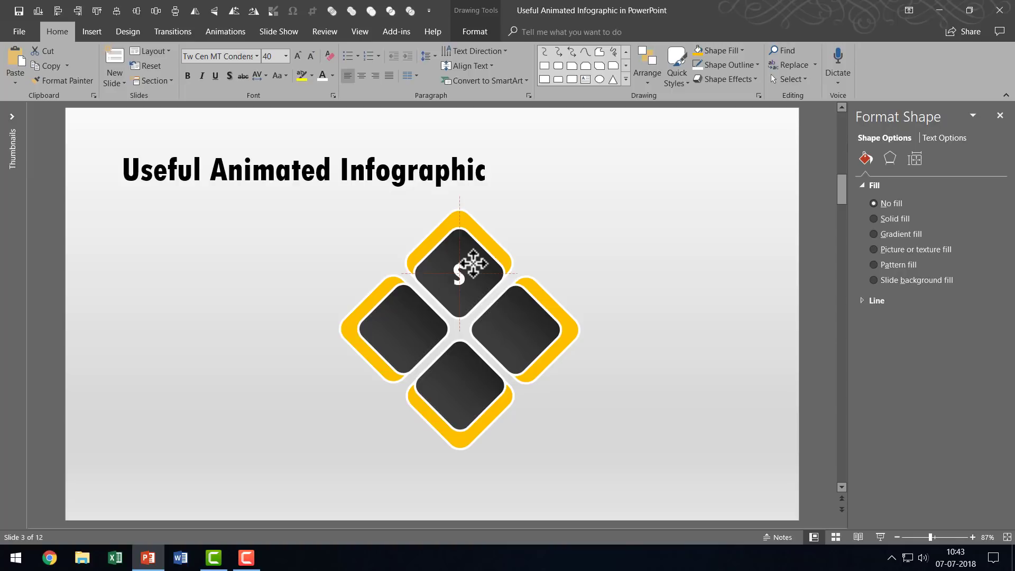
Copy the S text box onto the other squares and change the letters to W (right), O (bottom) and T (left).
drag(472, 263, 473, 263)
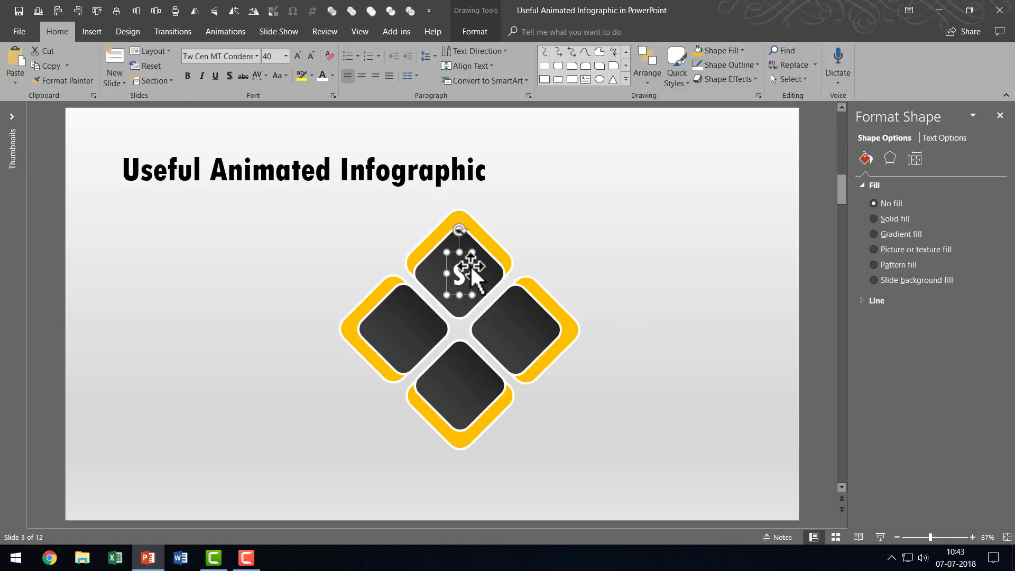
drag(472, 268, 528, 316)
double_click(510, 328)
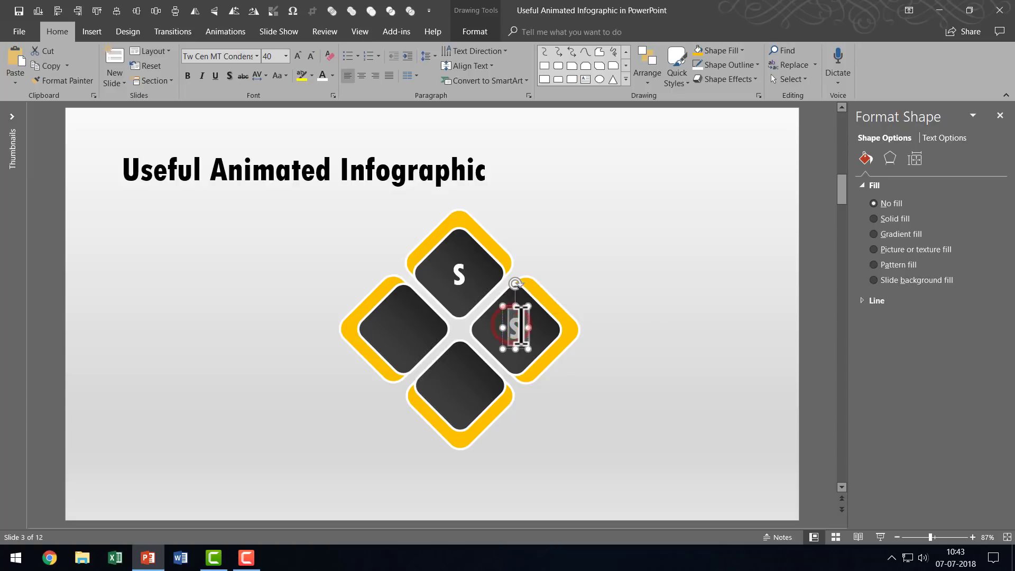
text(W)
drag(537, 319, 483, 392)
double_click(456, 379)
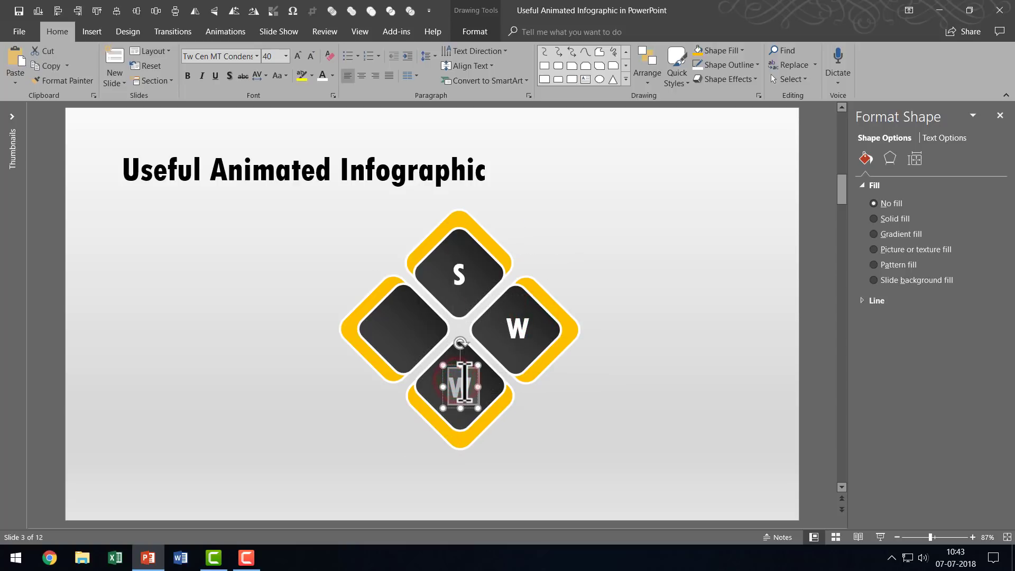
text(d)
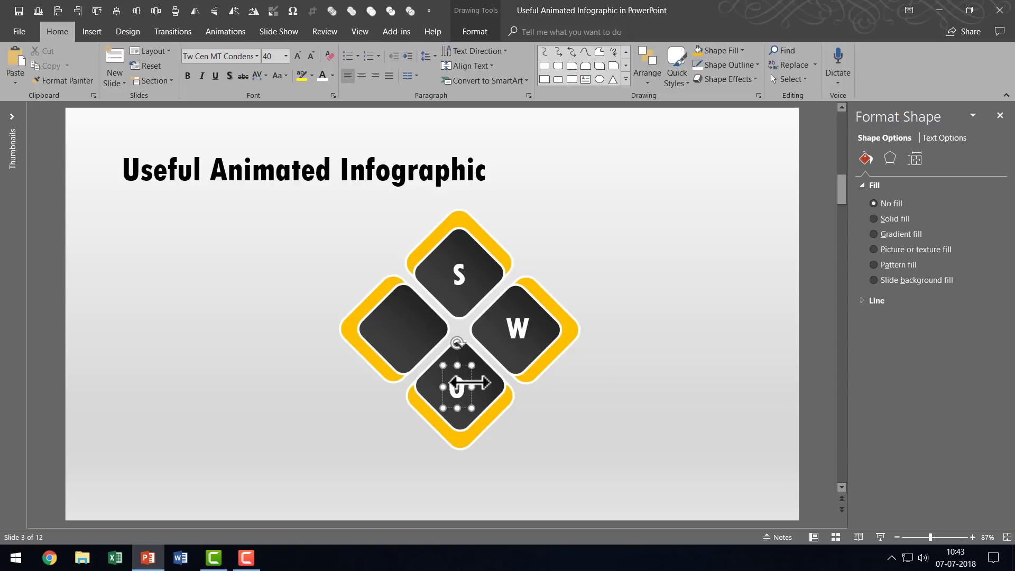
drag(471, 376, 417, 321)
double_click(400, 329)
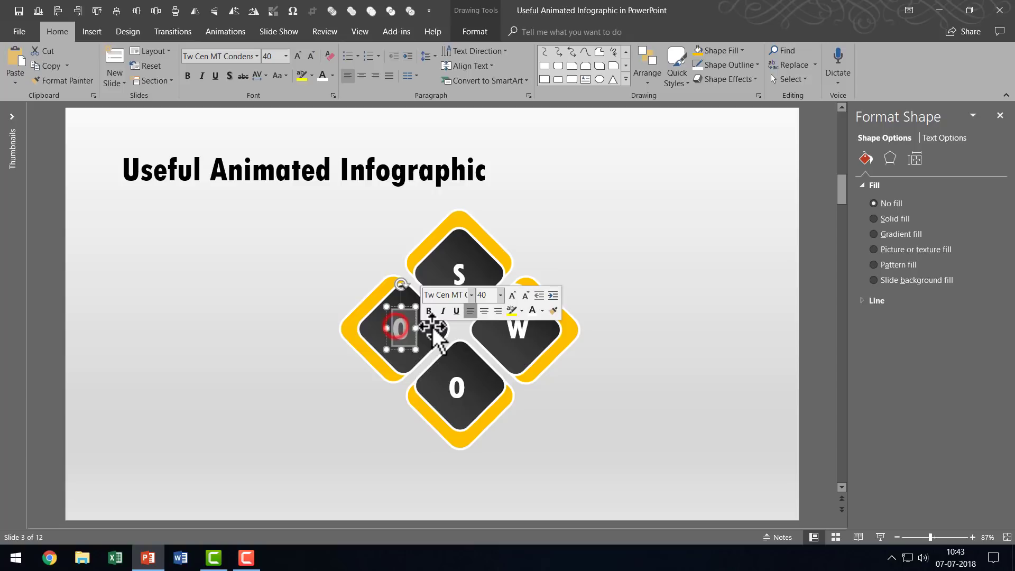
text(T)
drag(414, 321, 415, 318)
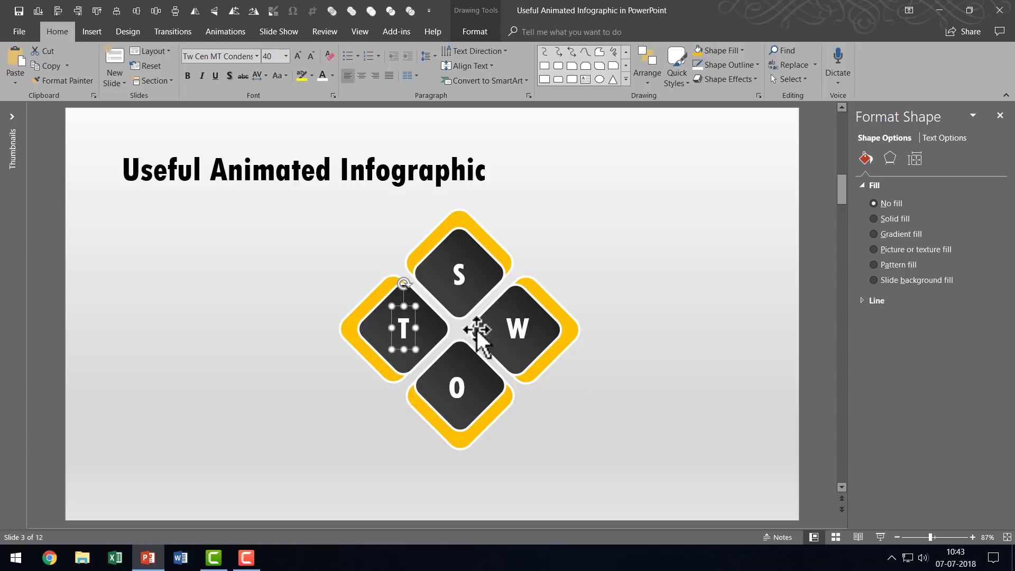
Select the whole SWOT diamond and move it to the left side of slide 3.
click(622, 380)
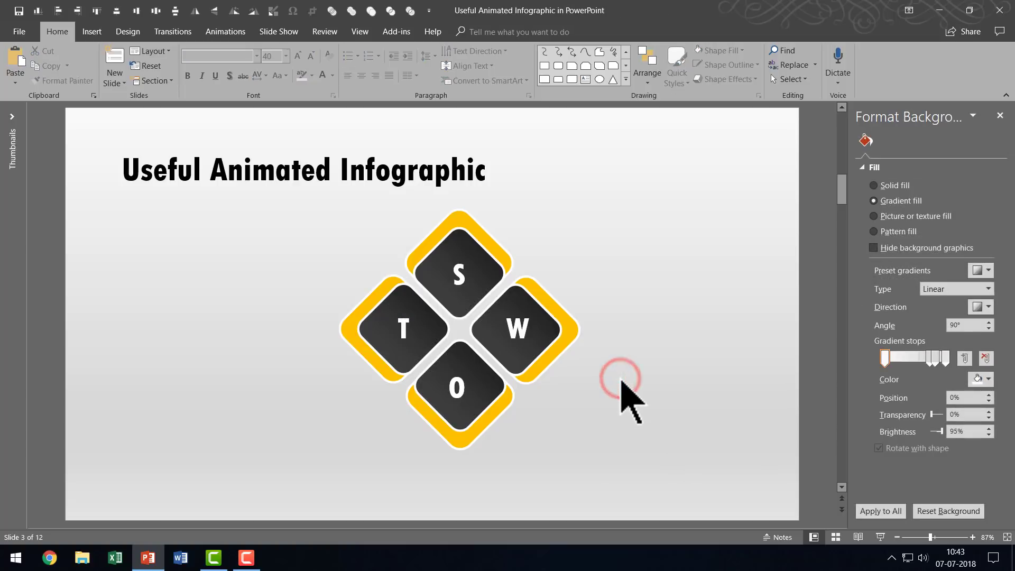
click(648, 477)
drag(648, 477, 646, 476)
drag(423, 235, 264, 238)
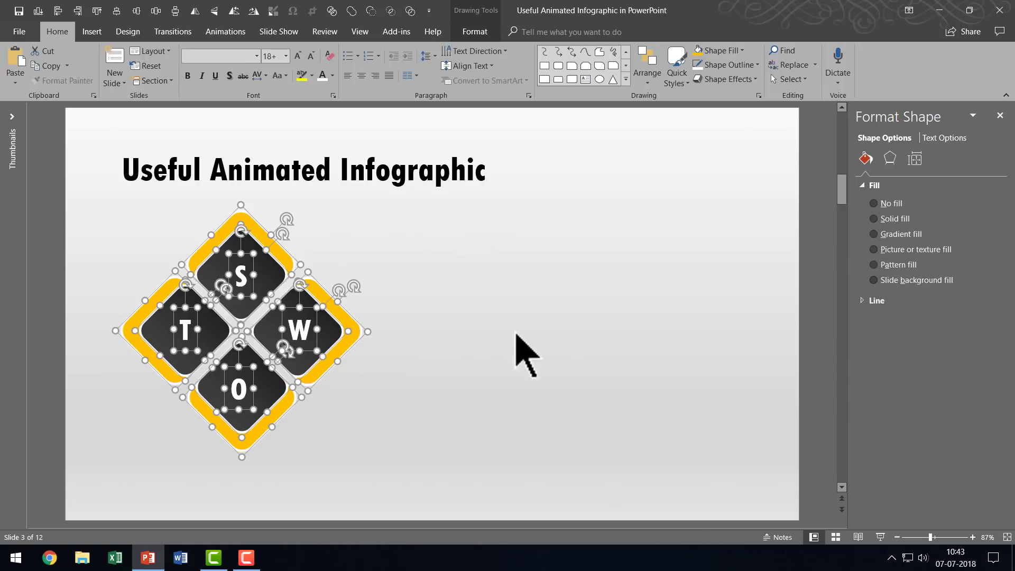
click(528, 340)
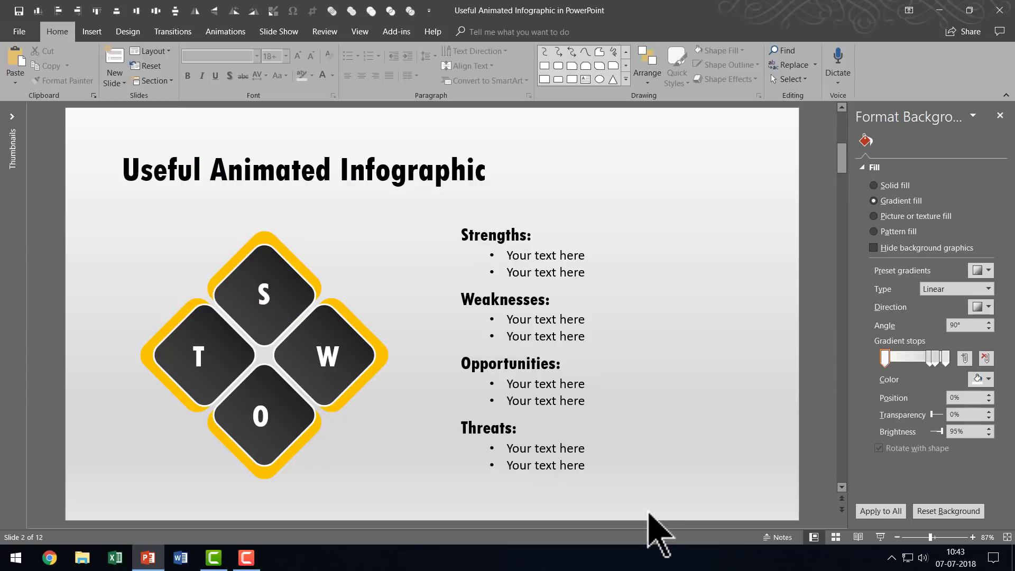
Copy the four SWOT text blocks from slide 2 and paste them onto slide 3.
drag(643, 517, 372, 160)
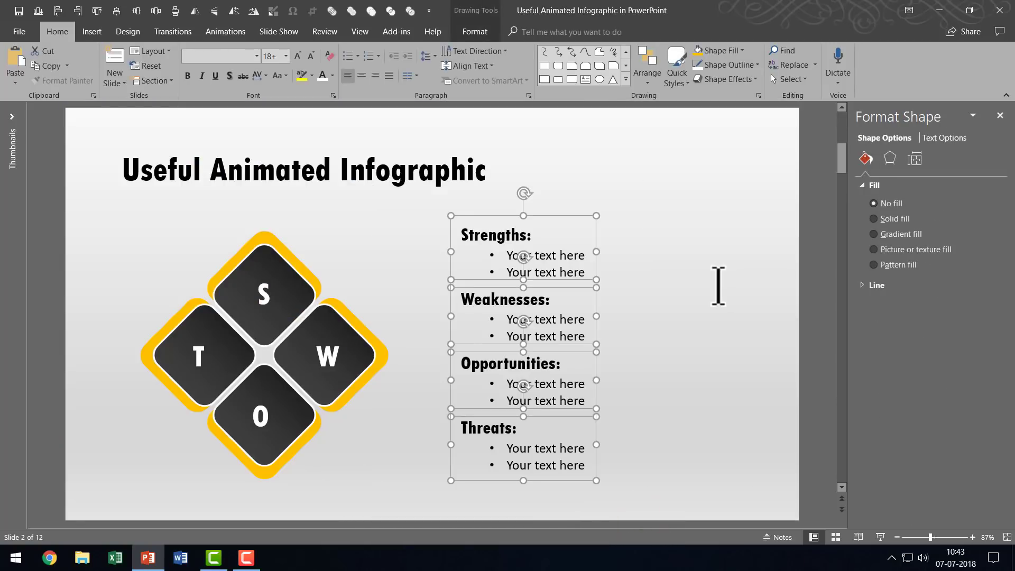
scroll(719, 289, down, 1)
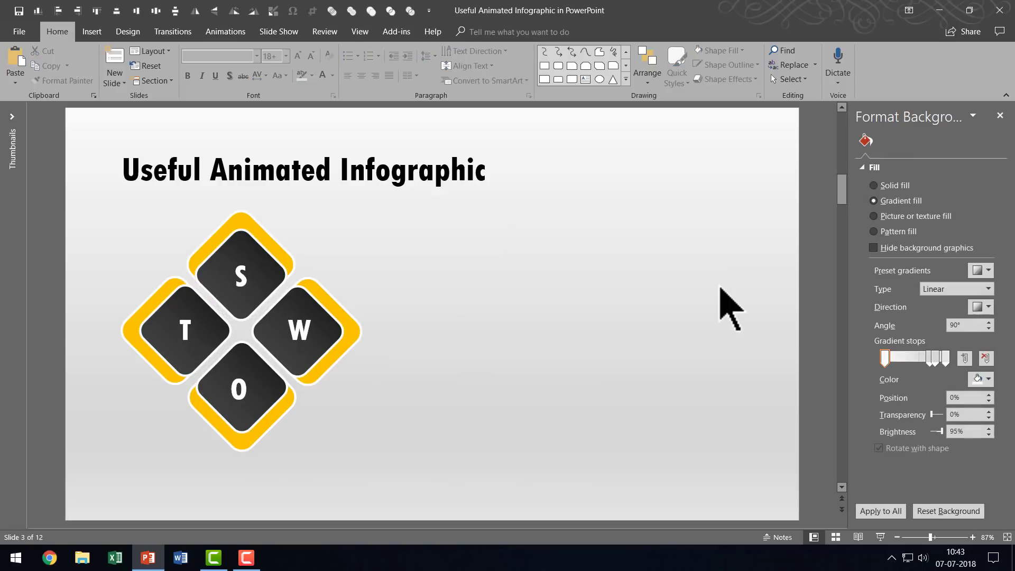
key(ctrl+v)
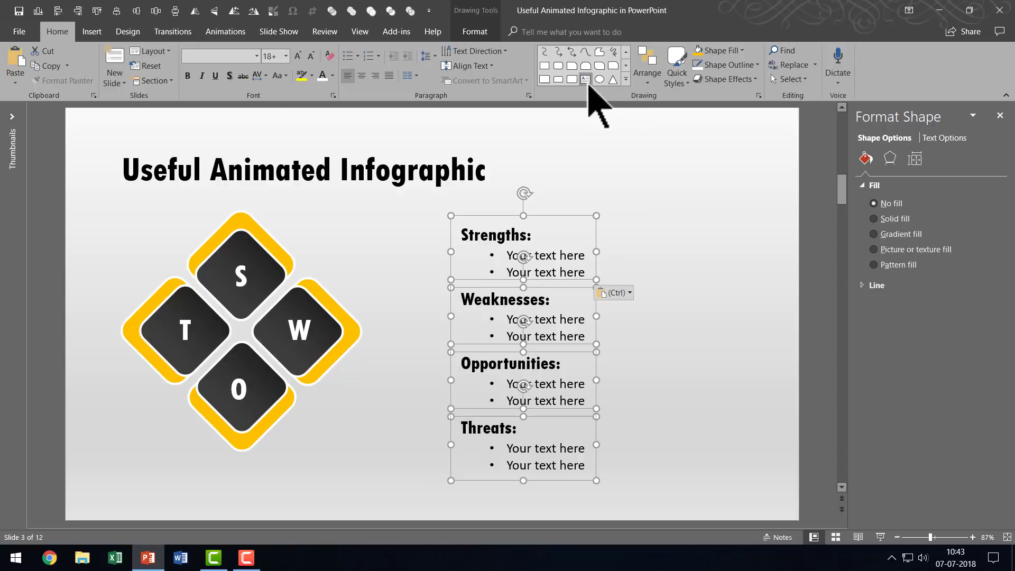
click(478, 239)
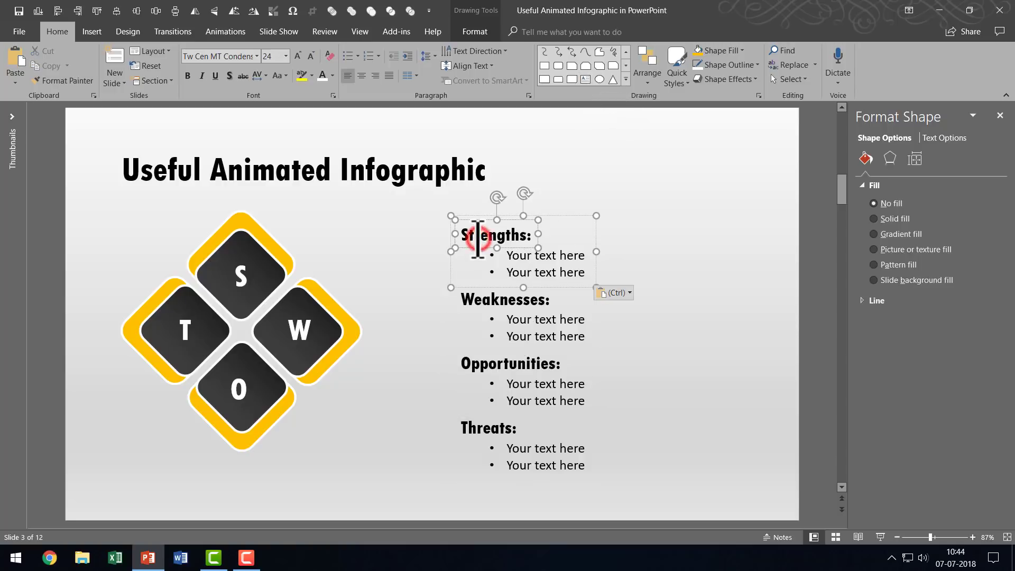
click(561, 259)
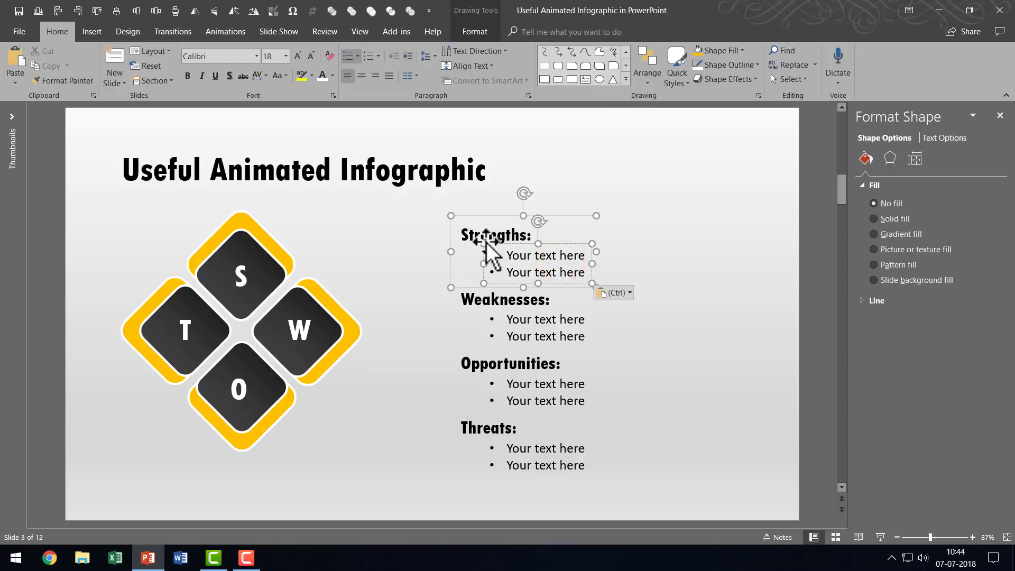
click(467, 228)
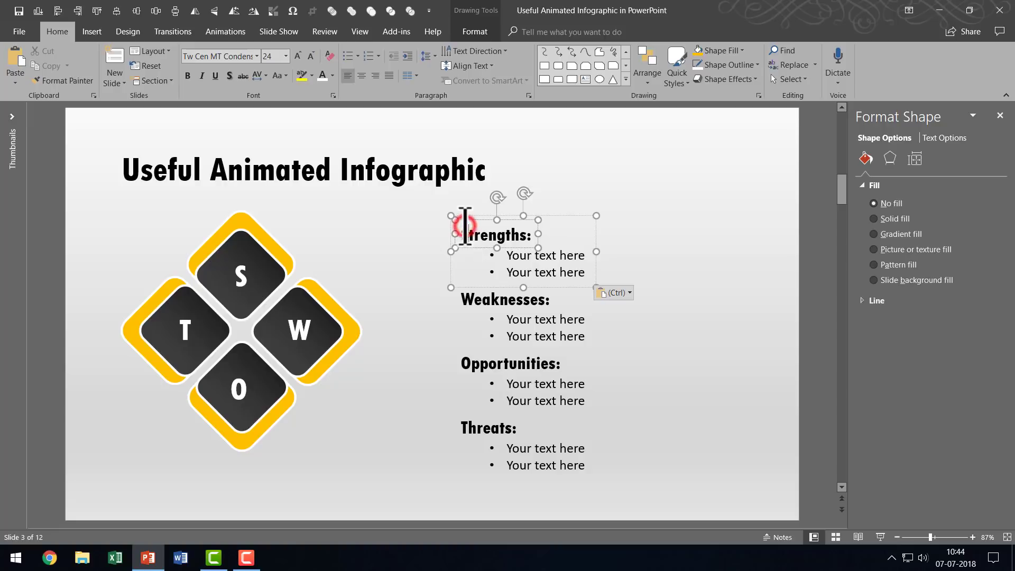
click(563, 249)
click(743, 372)
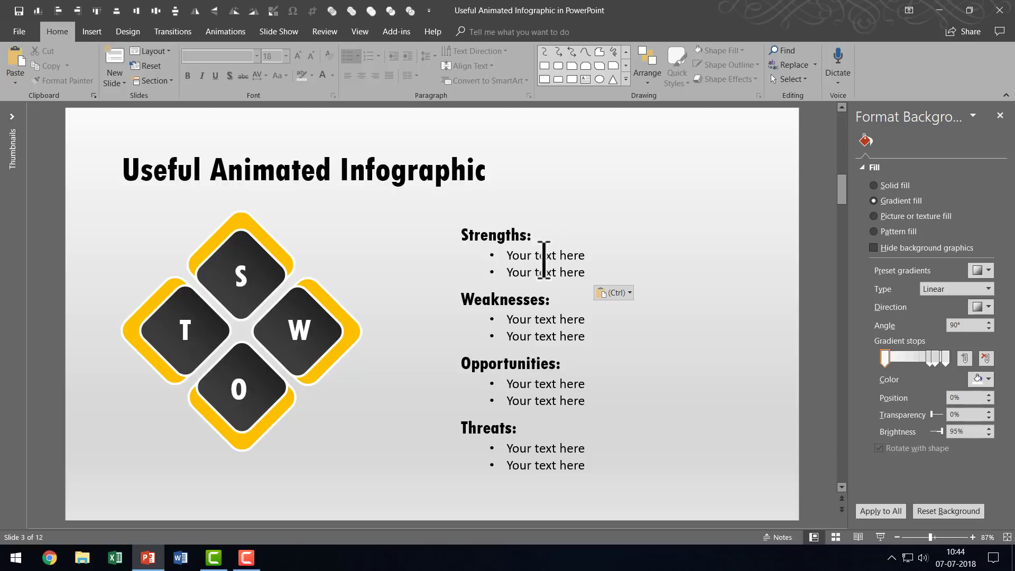
click(512, 222)
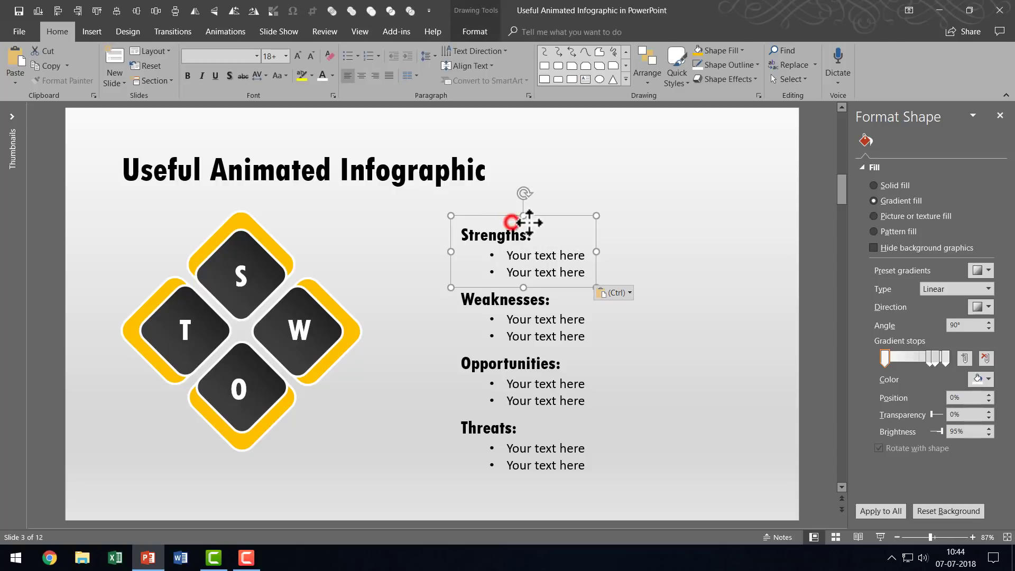
click(514, 300)
click(534, 365)
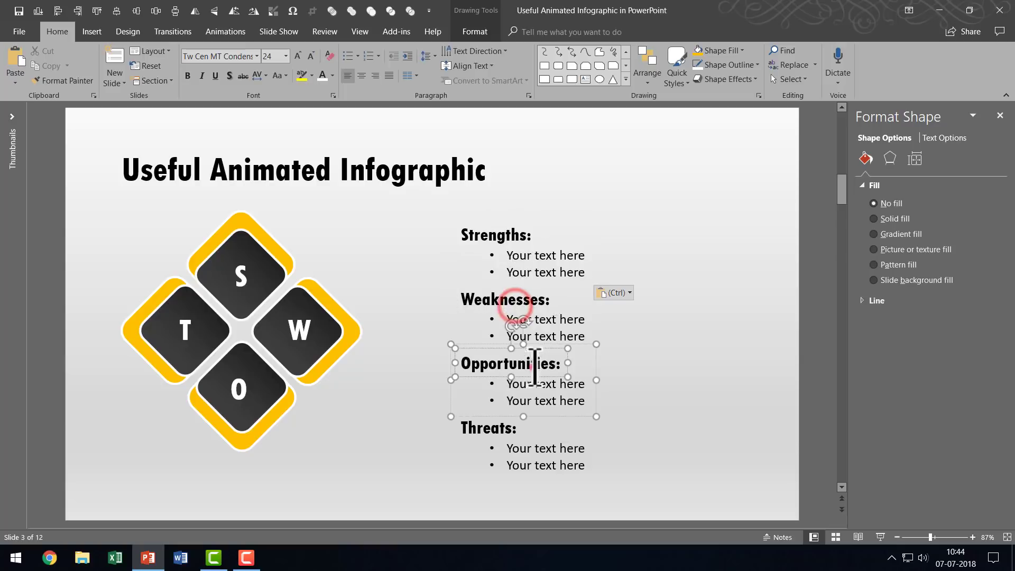
click(539, 438)
click(729, 442)
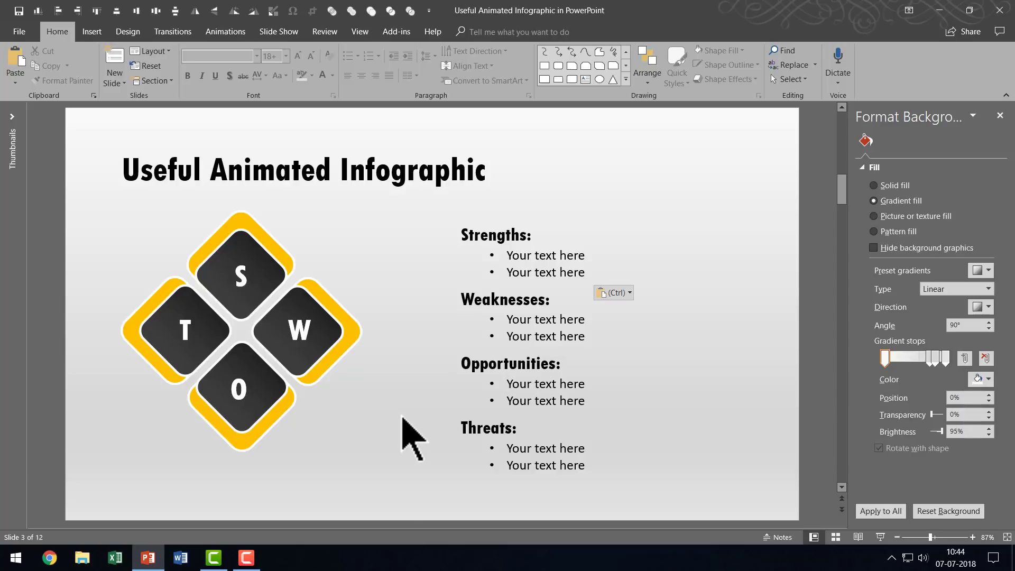
Open the Animation Pane for slide 3 and select the rounded square behind the S.
click(279, 249)
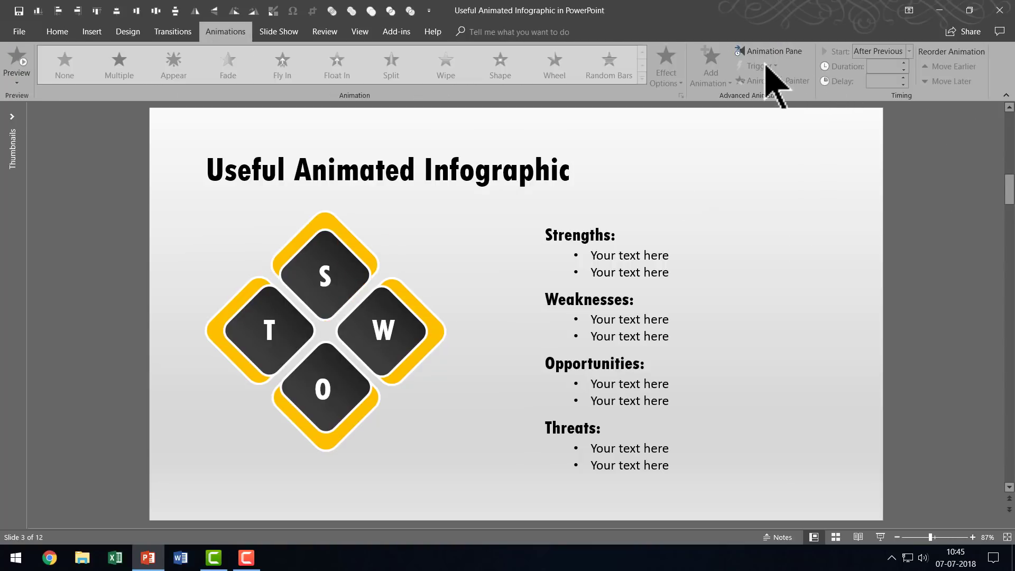
click(771, 51)
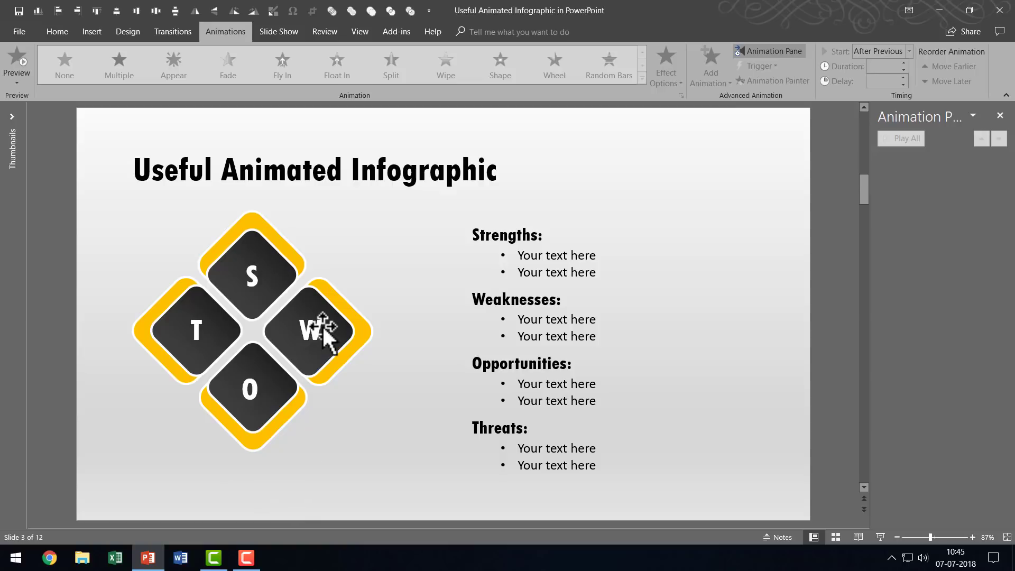
click(373, 478)
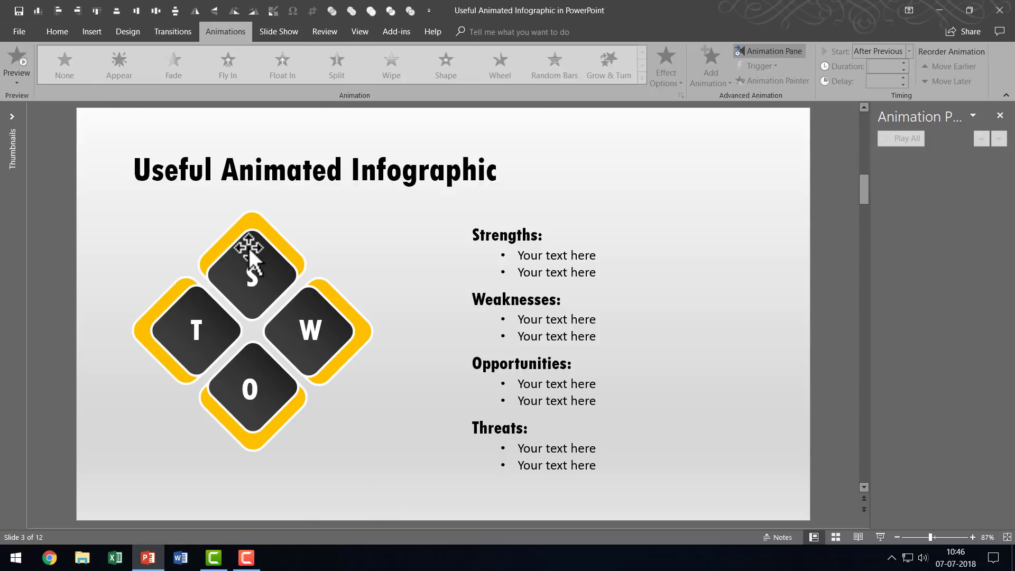
click(253, 220)
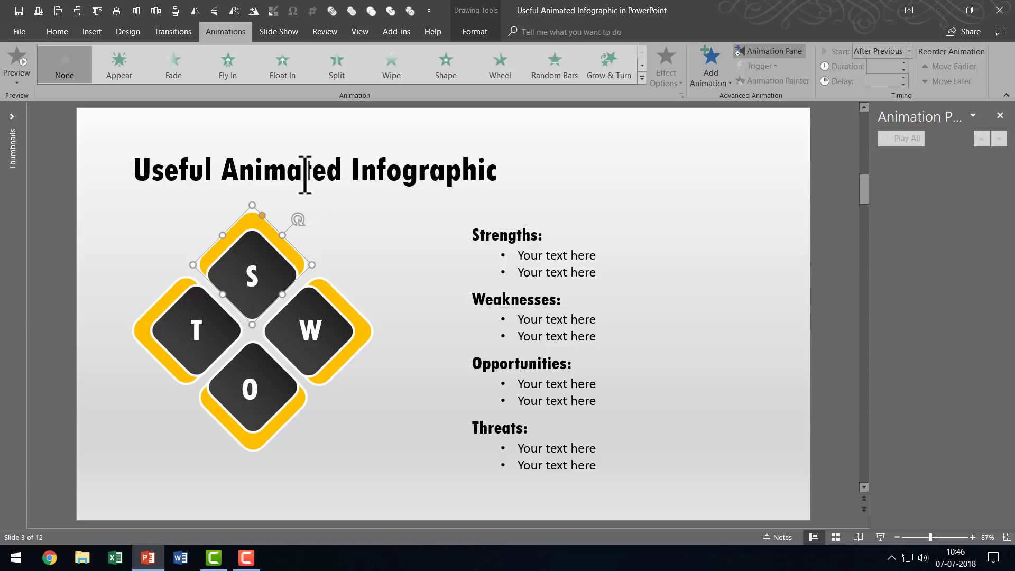
Apply a Split entrance and a Split exit to the S square, then a Split entrance to the next square.
click(339, 64)
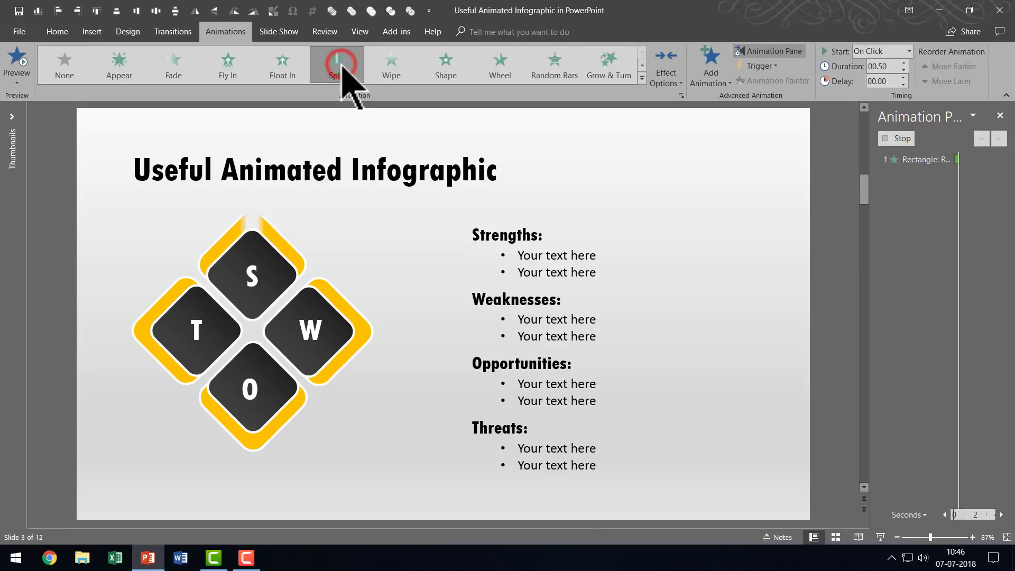
click(295, 249)
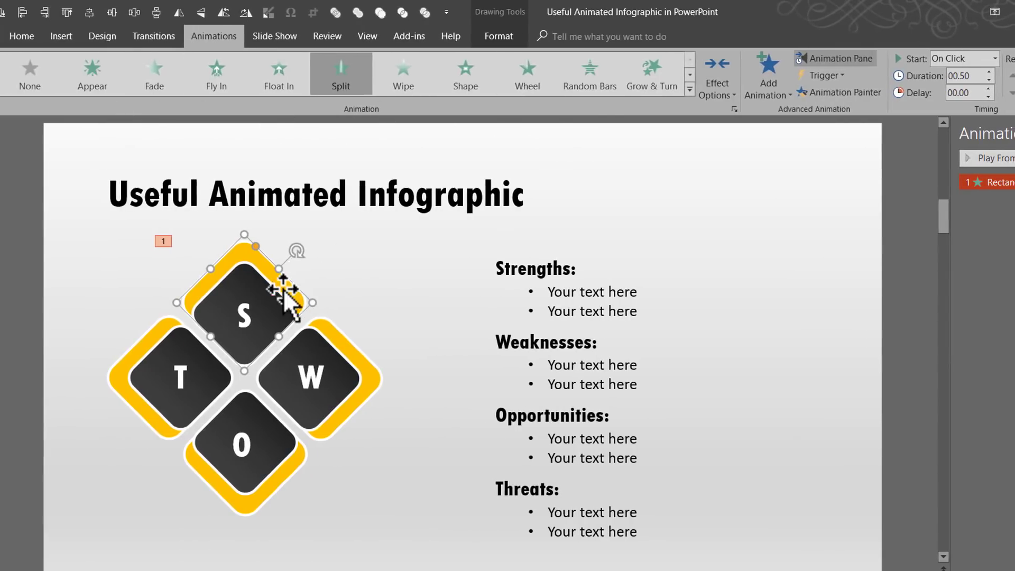
click(665, 85)
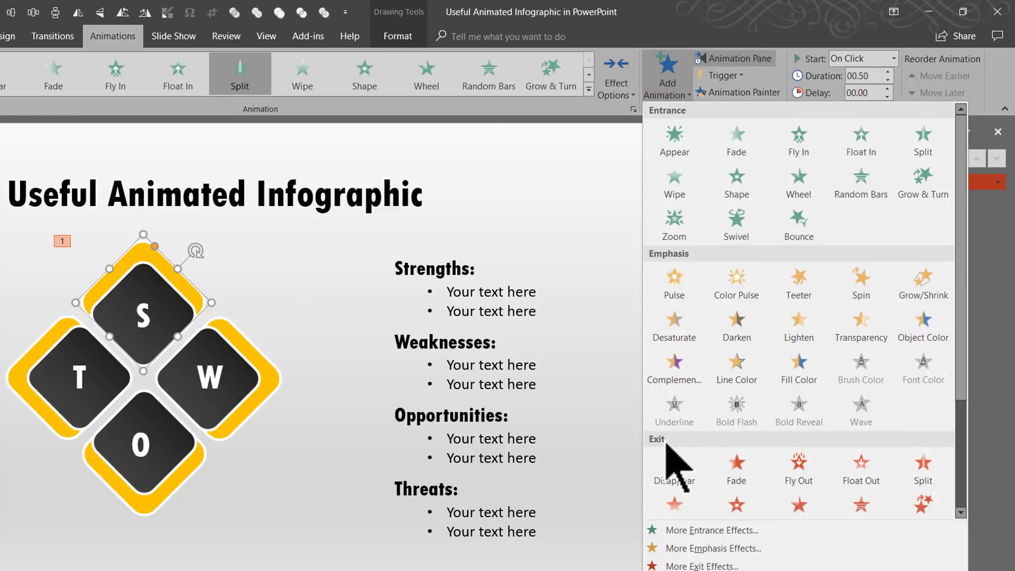
click(927, 473)
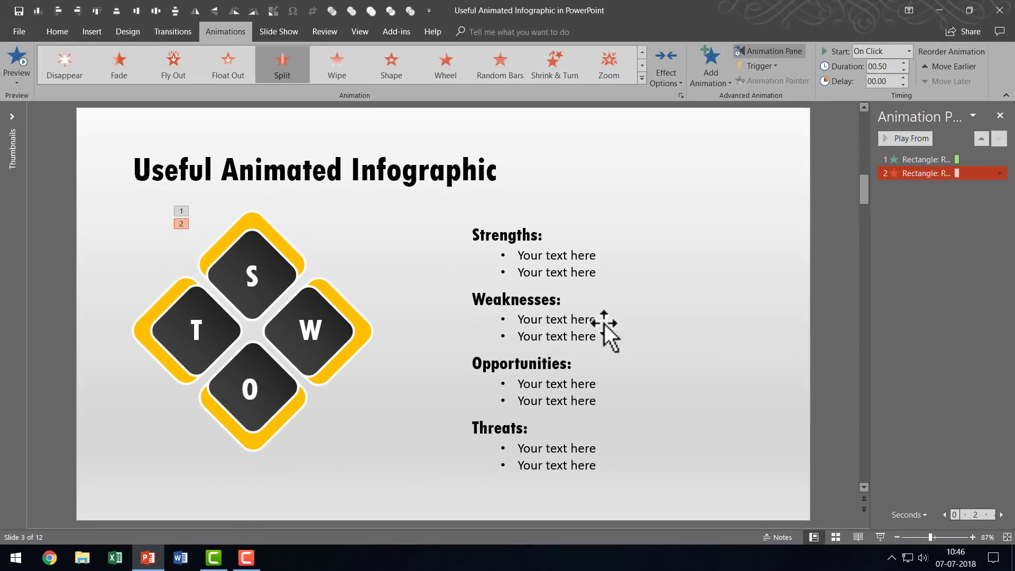
click(363, 324)
click(325, 74)
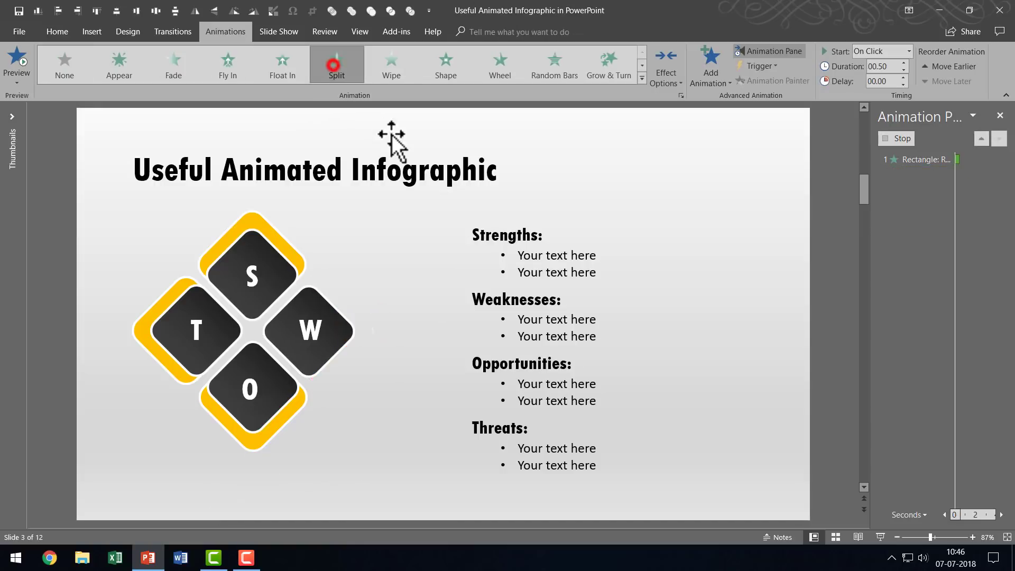
Set the square's Split entrance to Horizontal In and add a Horizontal In Split exit.
click(669, 72)
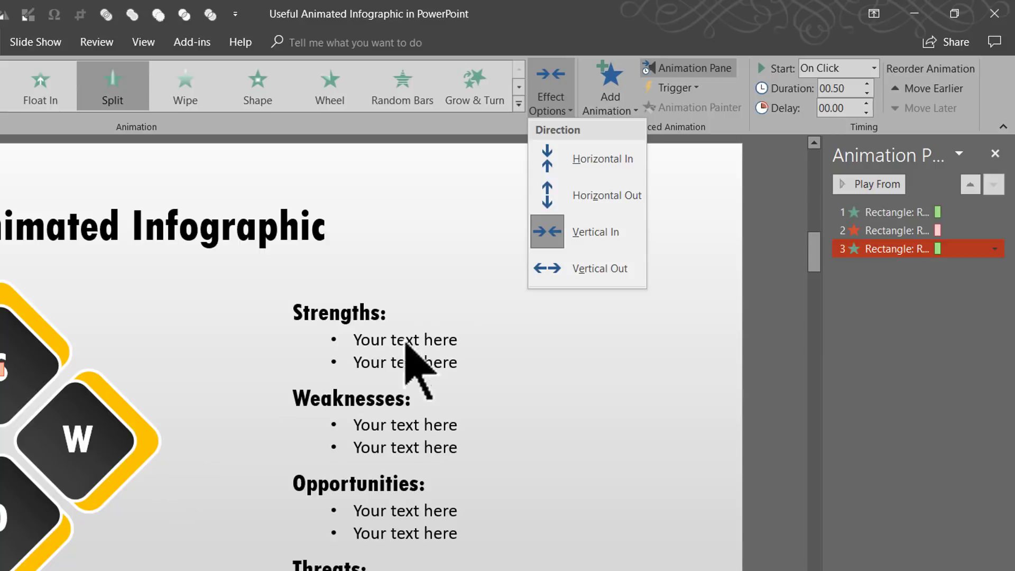
click(611, 159)
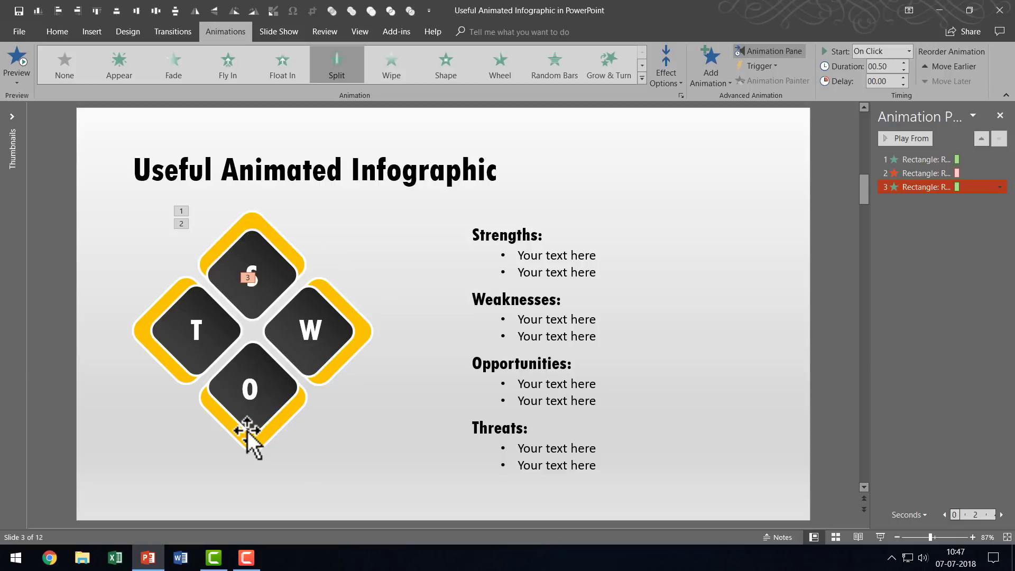
click(722, 83)
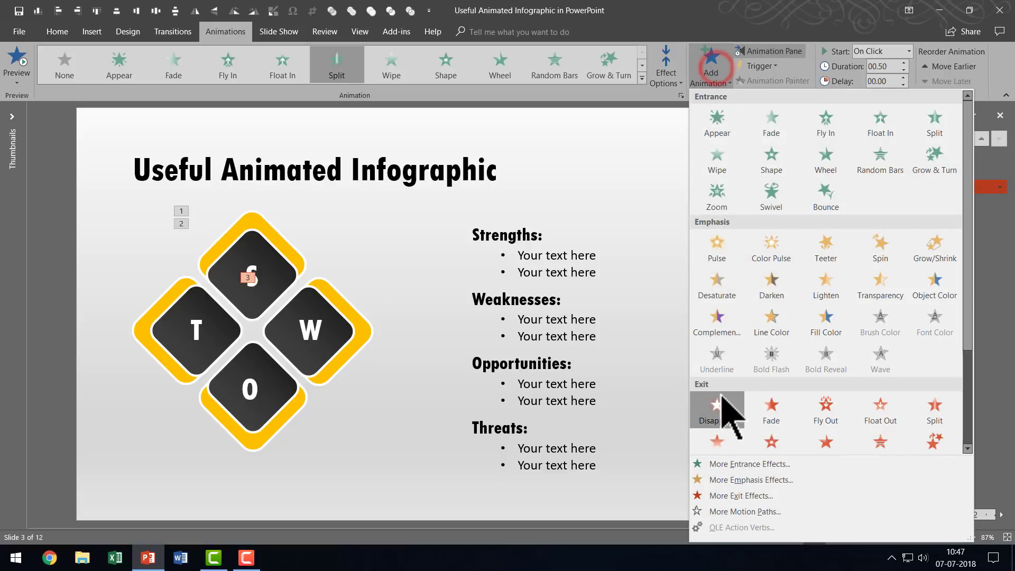
click(936, 415)
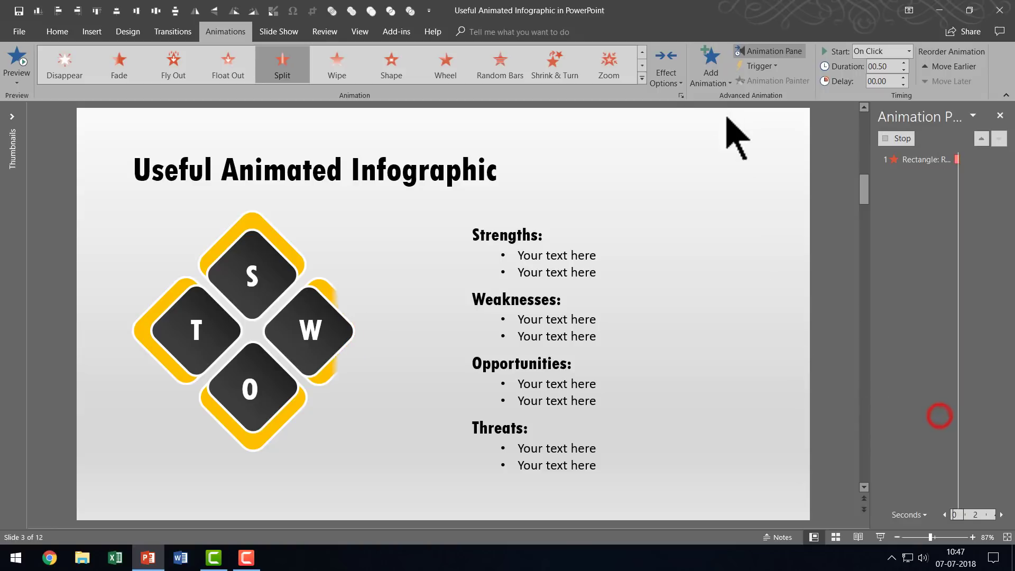
click(679, 73)
click(693, 117)
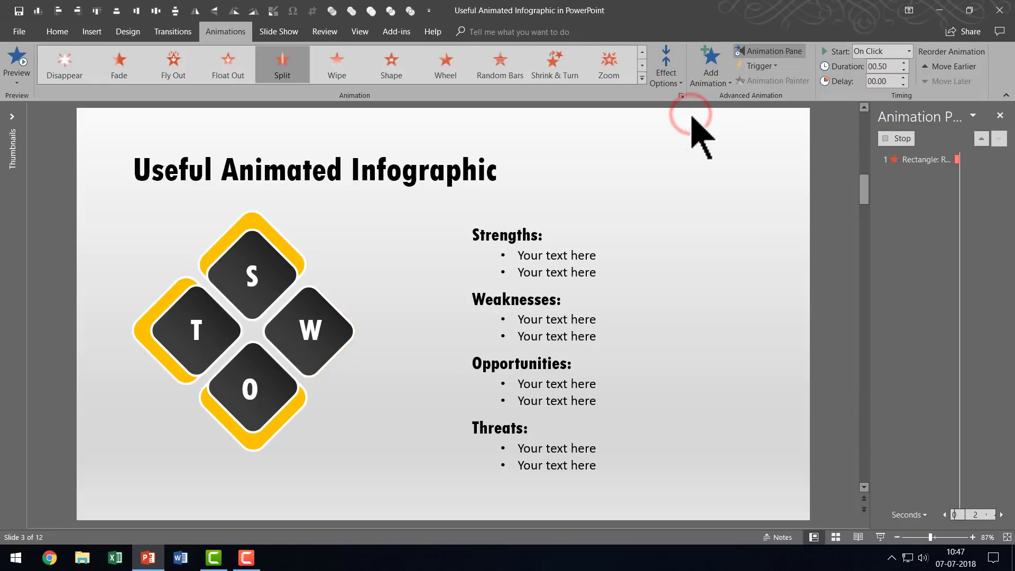
Give the O rounded square a Split entrance and a Split exit with default directions.
click(279, 428)
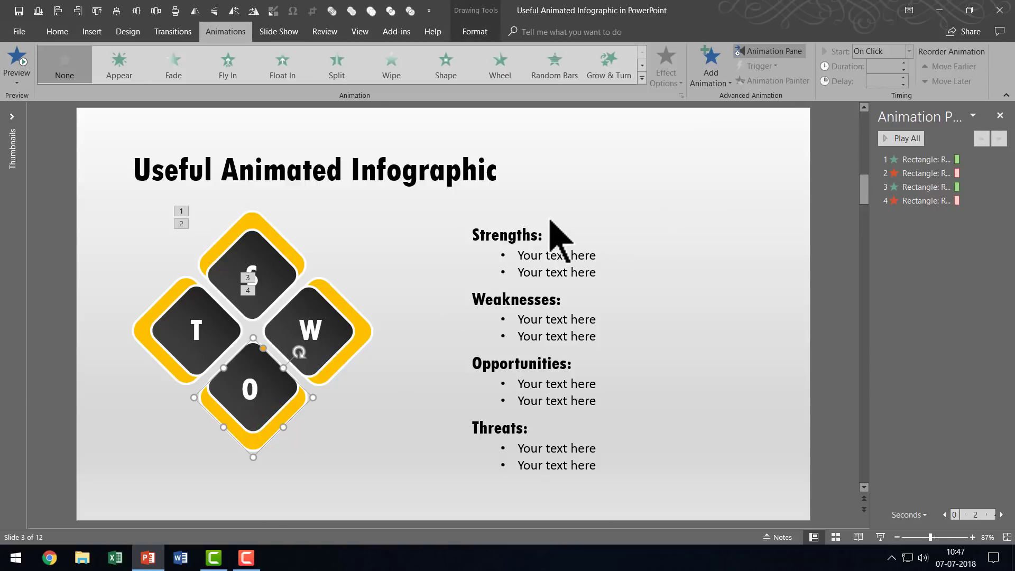
click(347, 74)
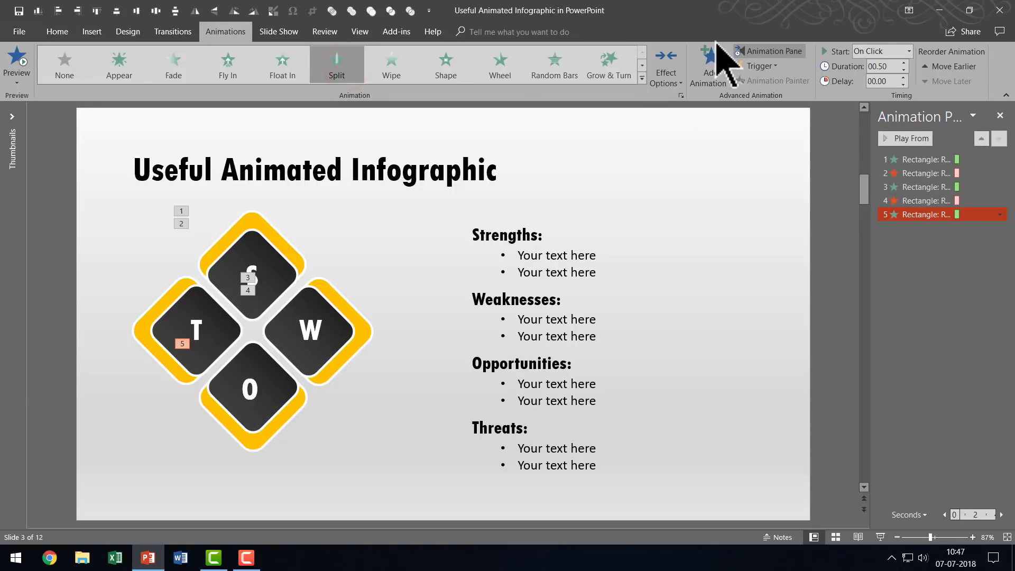
click(706, 62)
click(923, 413)
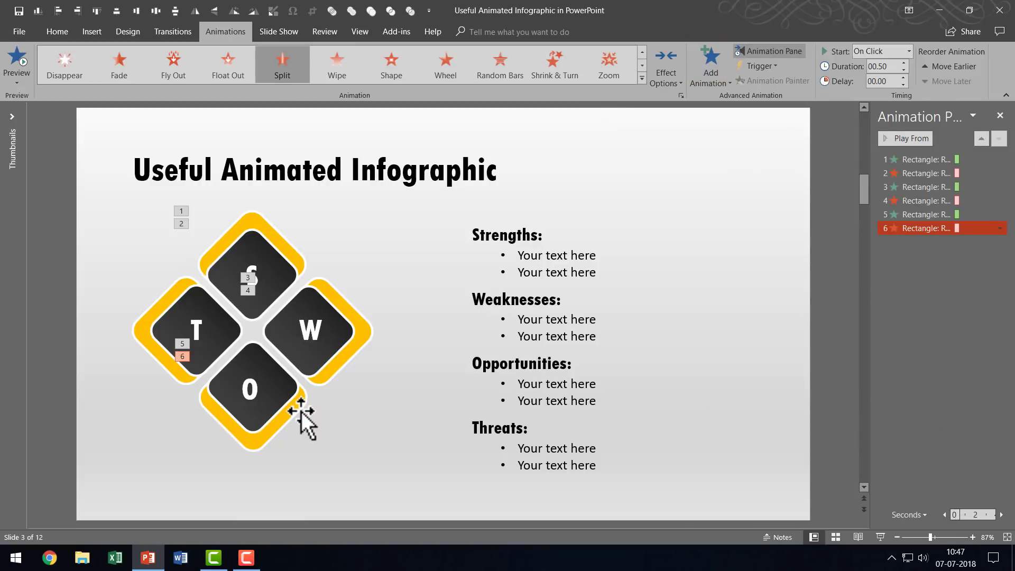
click(671, 72)
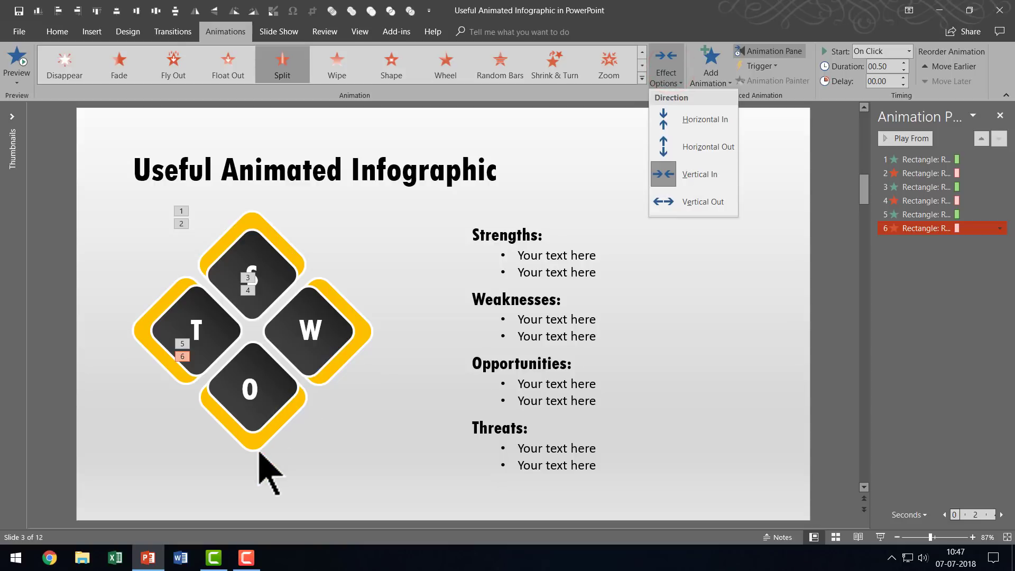
click(139, 335)
click(139, 336)
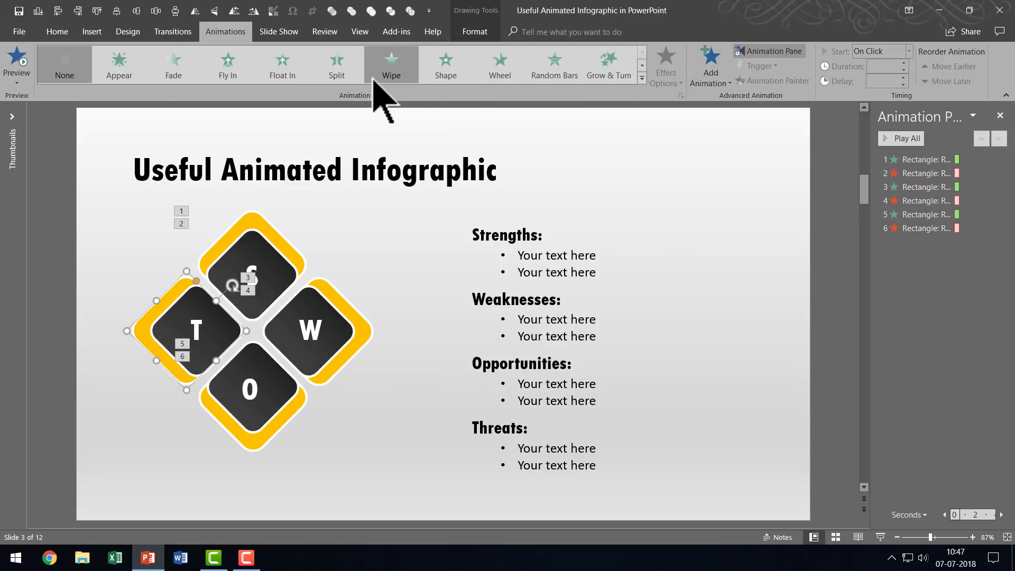
Add a Split entrance and Split exit to the T shape, with the entrance Horizontal In.
click(344, 73)
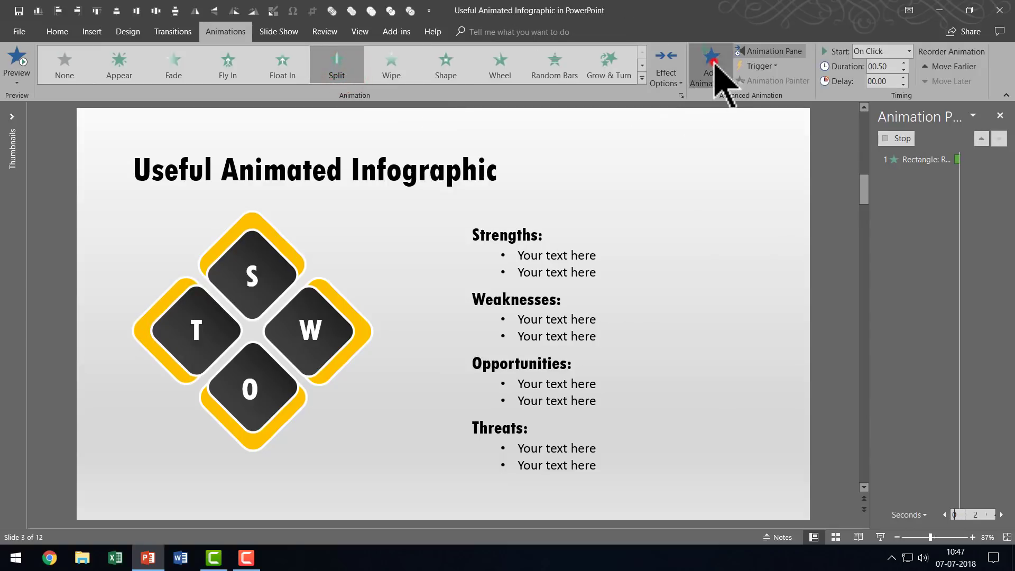
click(711, 66)
click(933, 415)
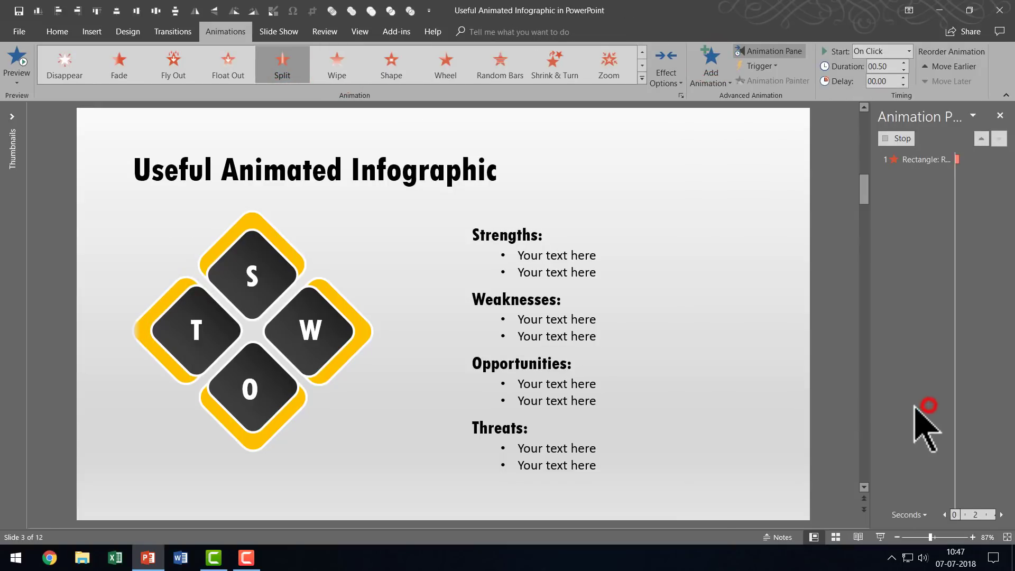
click(910, 242)
click(662, 59)
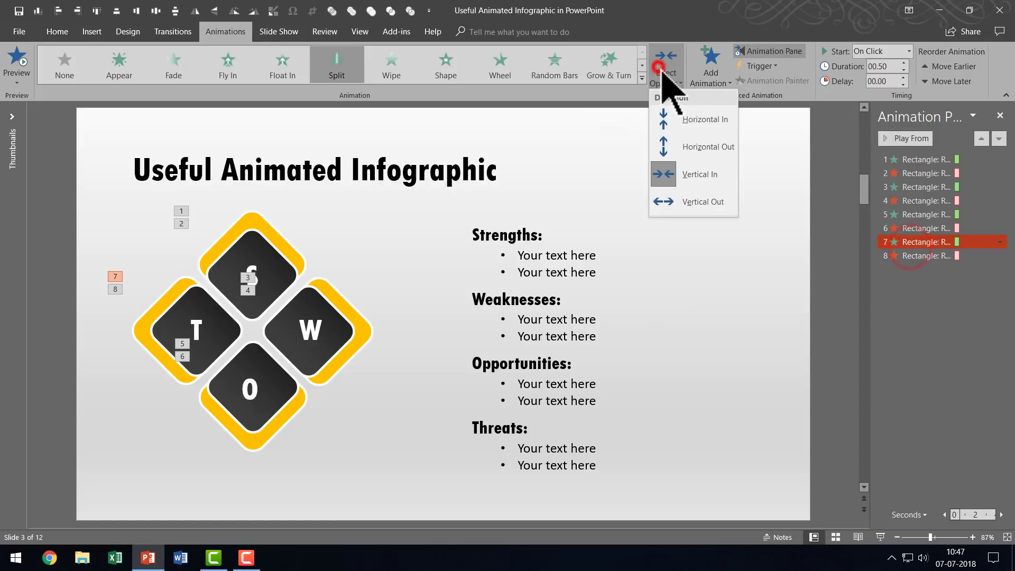
click(688, 112)
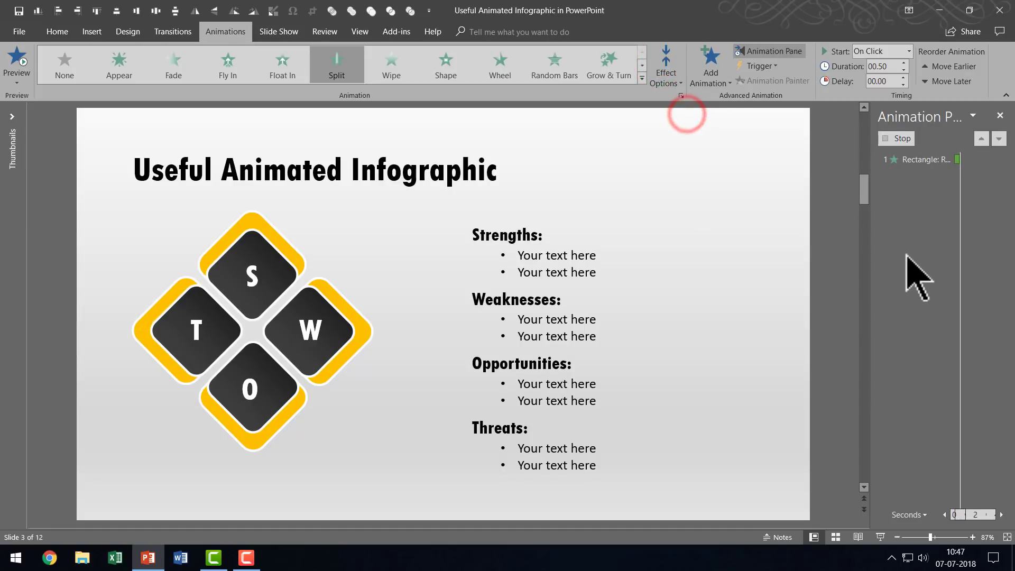
Change the T shape's Split exit to a vertical direction.
click(917, 256)
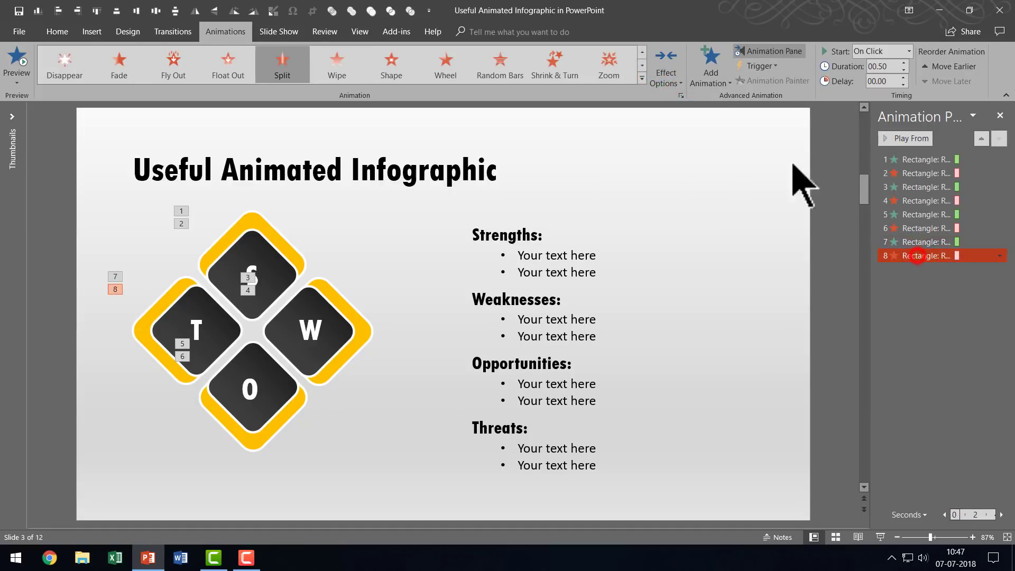
click(683, 59)
click(694, 125)
click(749, 221)
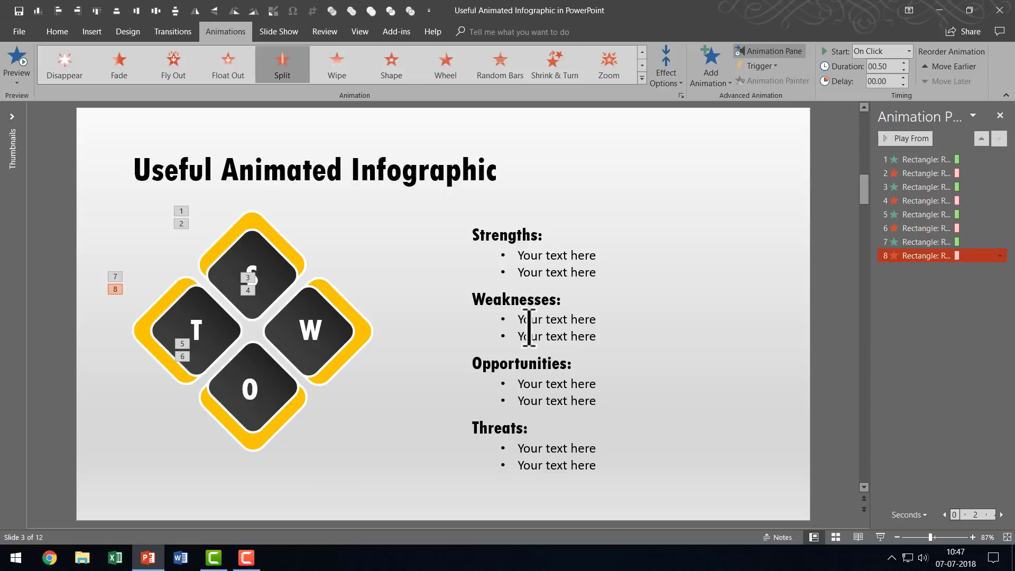
click(557, 254)
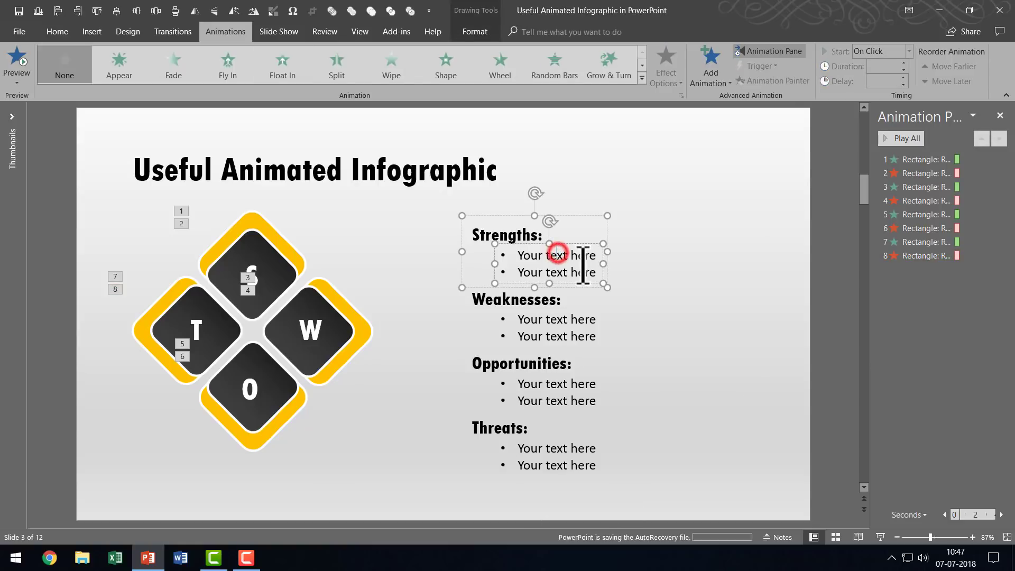
Wipe in the Strengths, Weaknesses, Opportunities and Threats groups From Left, each After Previous.
shift+click(562, 320)
shift+click(549, 386)
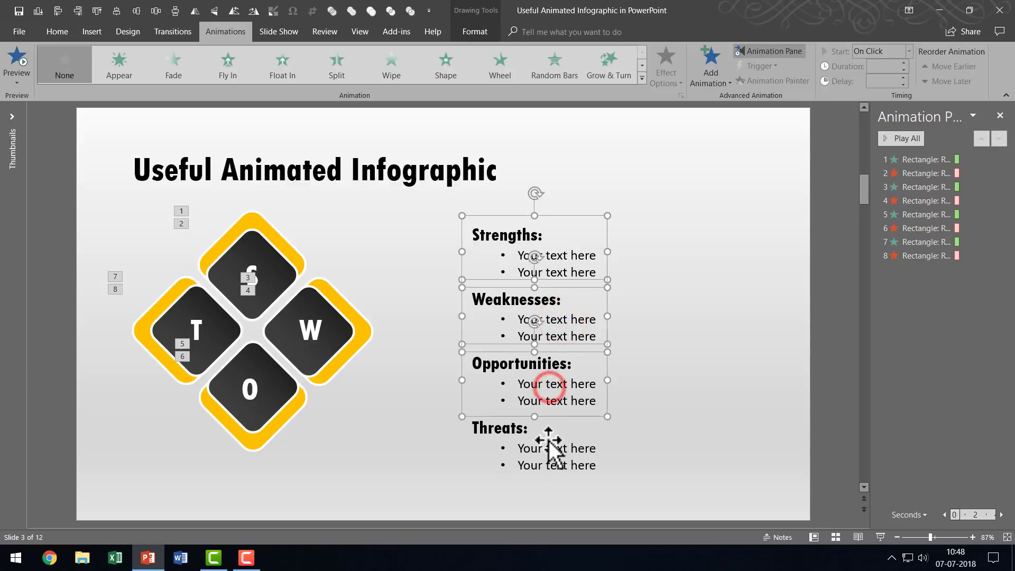
shift+click(549, 442)
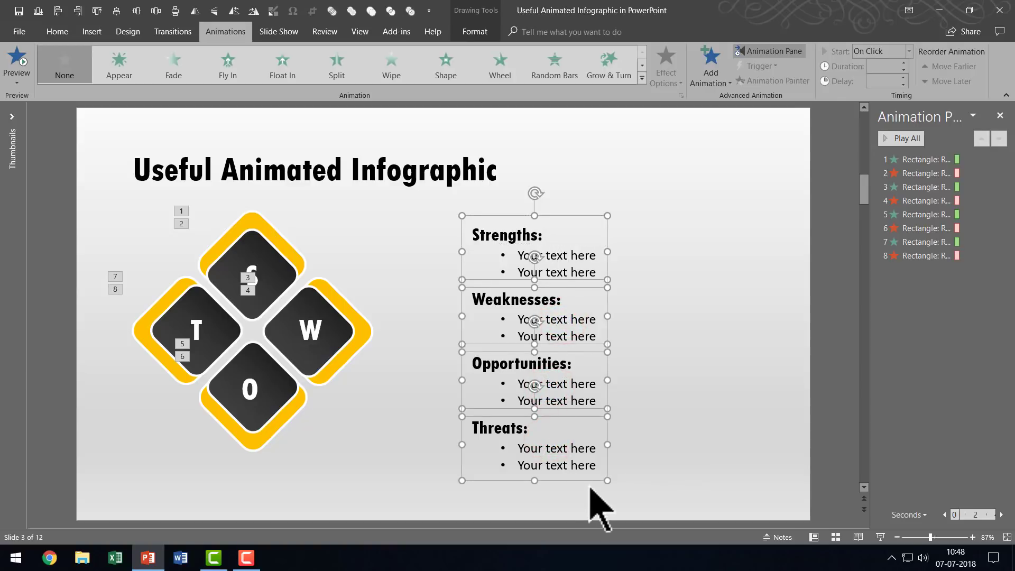
click(391, 64)
click(671, 76)
click(691, 144)
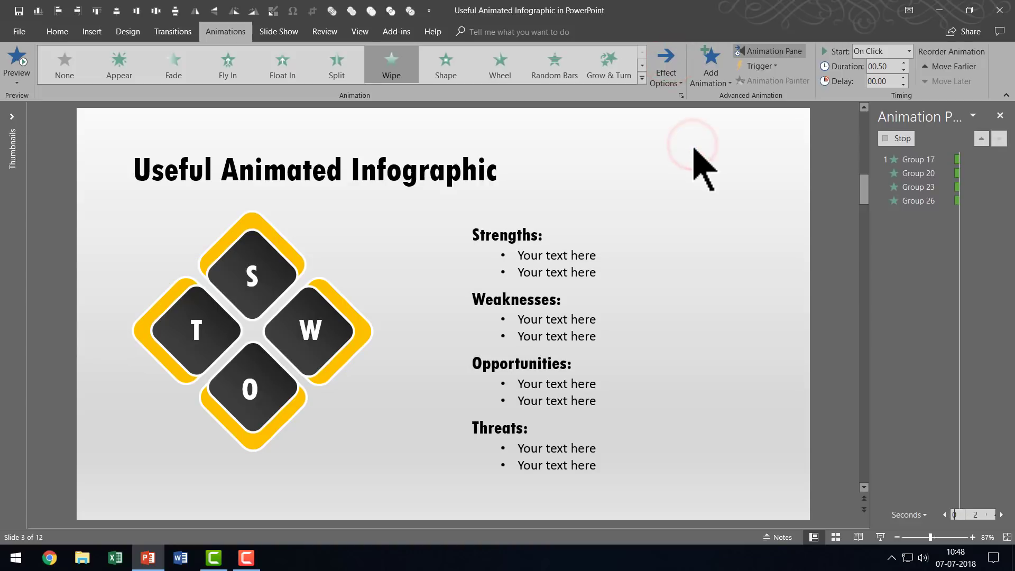
click(886, 50)
click(884, 108)
click(754, 255)
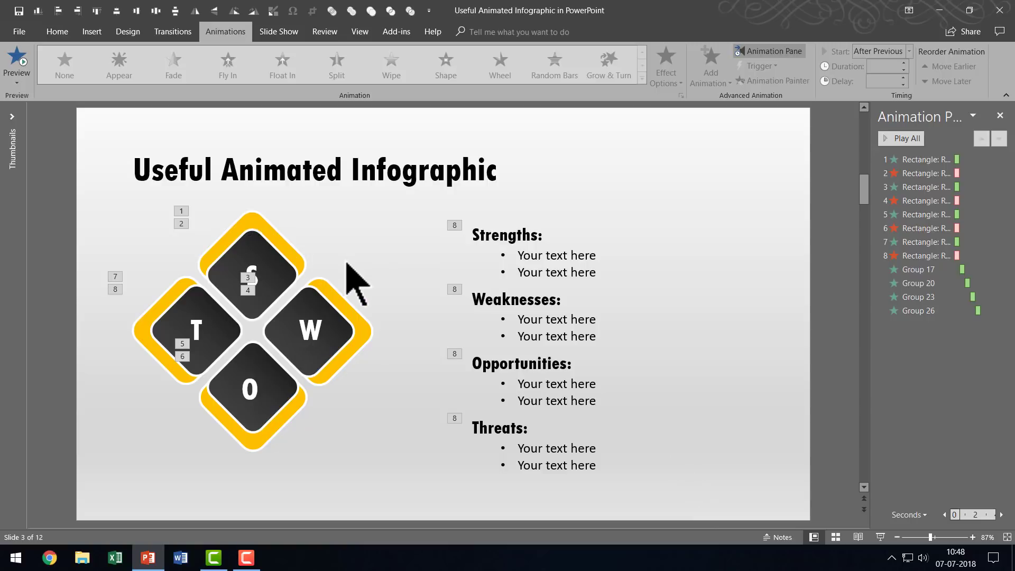
Move a square's animation up one place in the Animation Pane order.
click(903, 161)
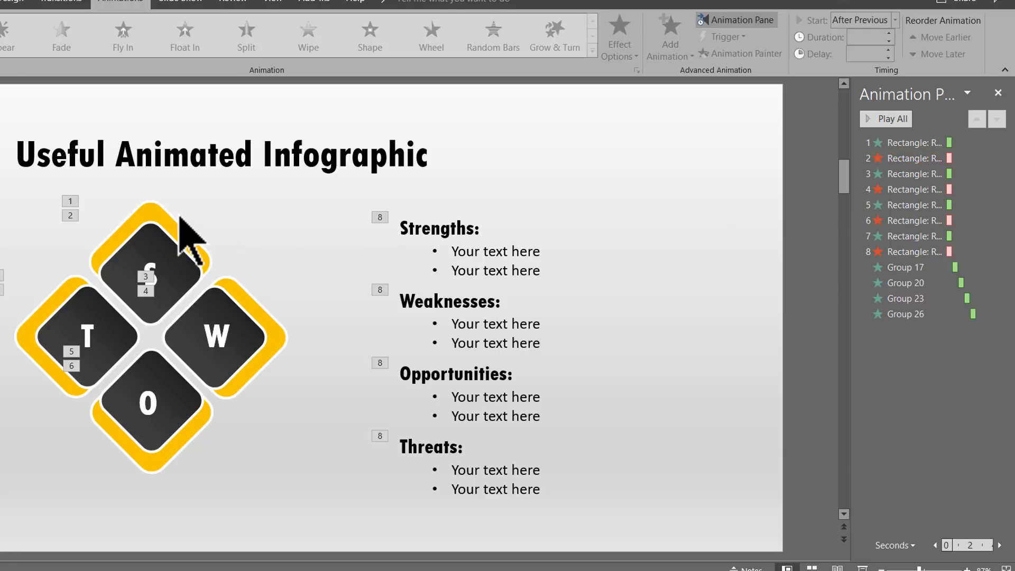
drag(900, 174, 899, 160)
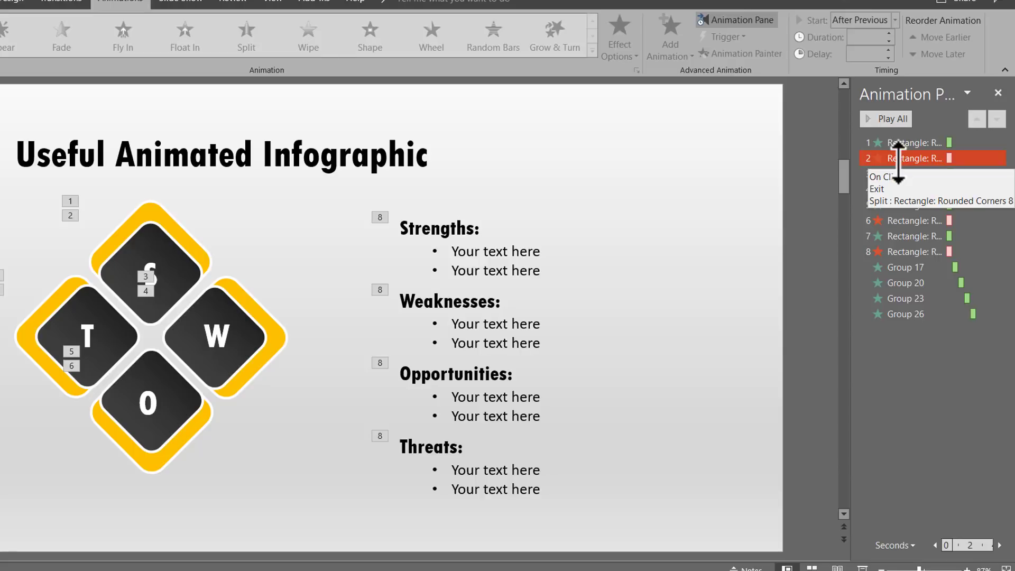
drag(899, 158, 899, 159)
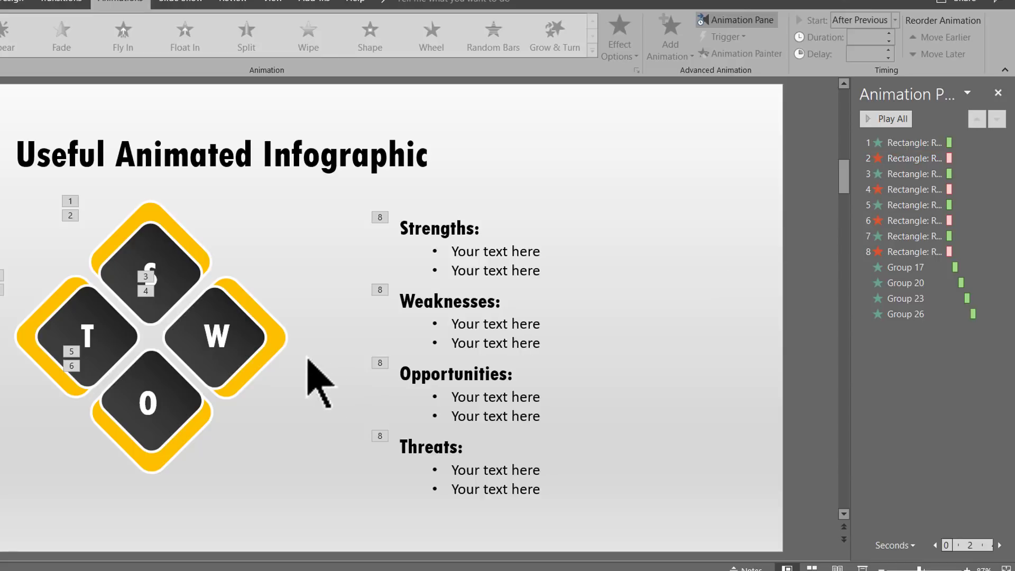
Set the W square's Split entrance to With Previous and move it earlier in the sequence.
click(281, 326)
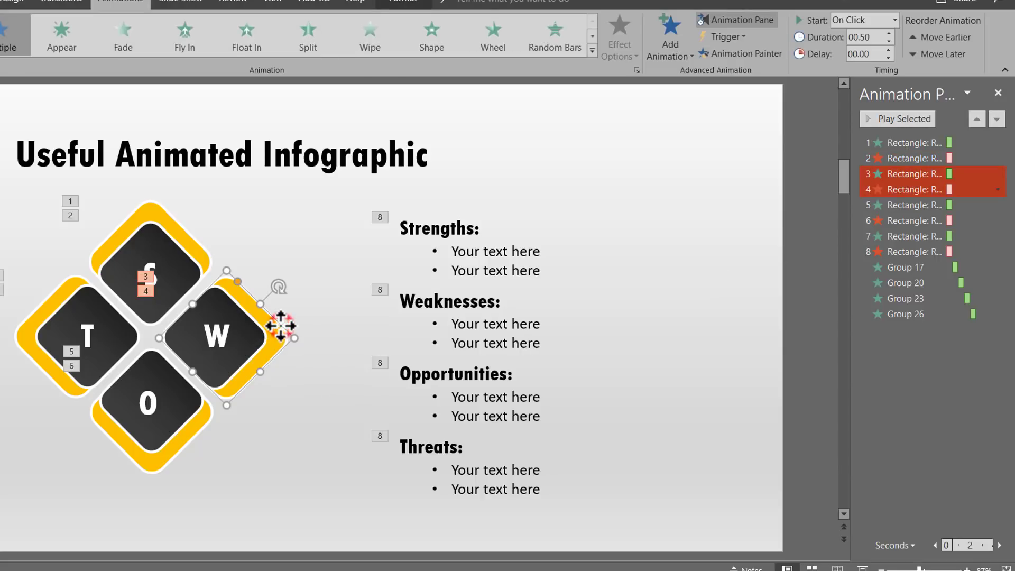
click(905, 174)
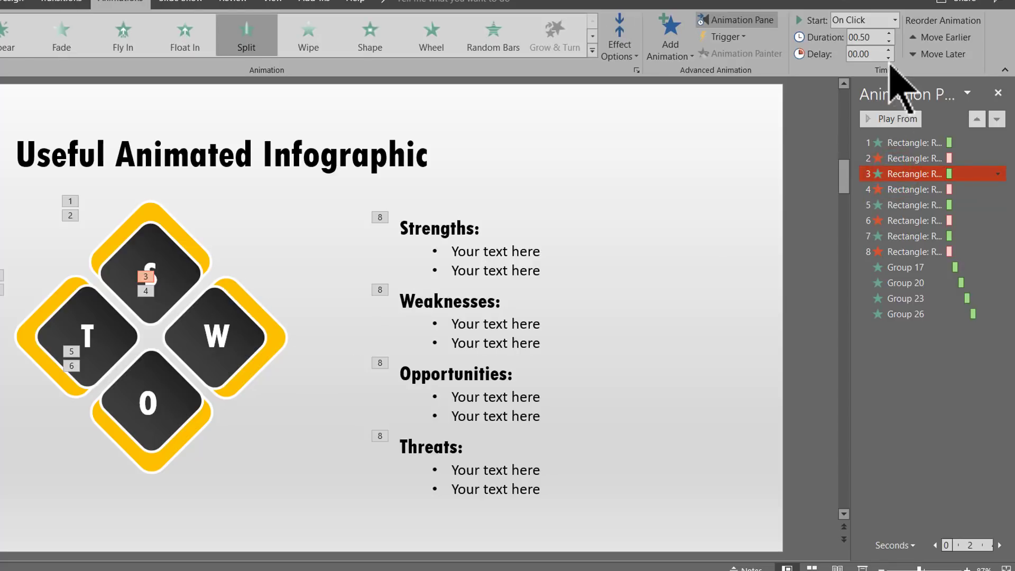
click(858, 20)
click(857, 51)
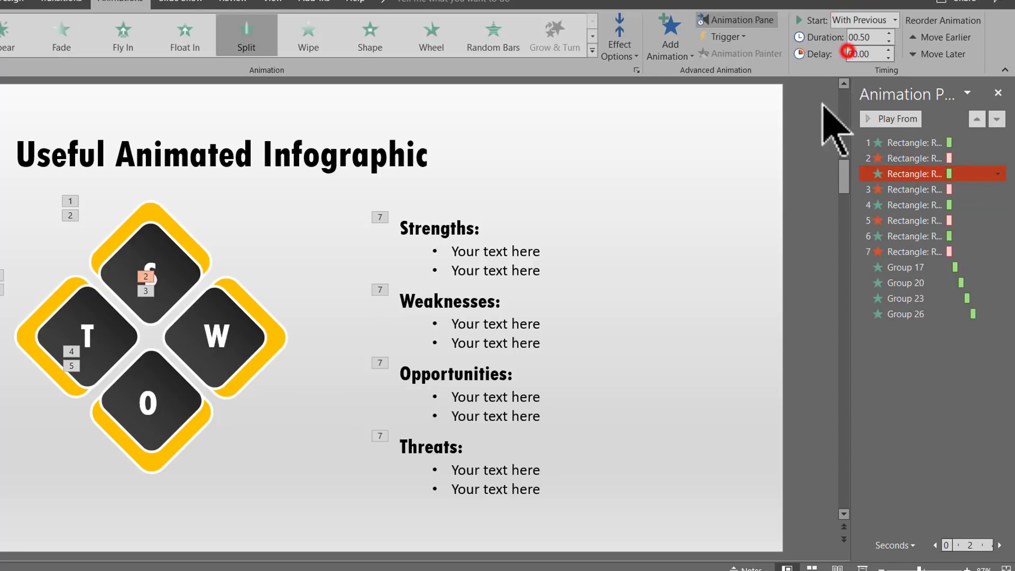
drag(937, 190, 909, 160)
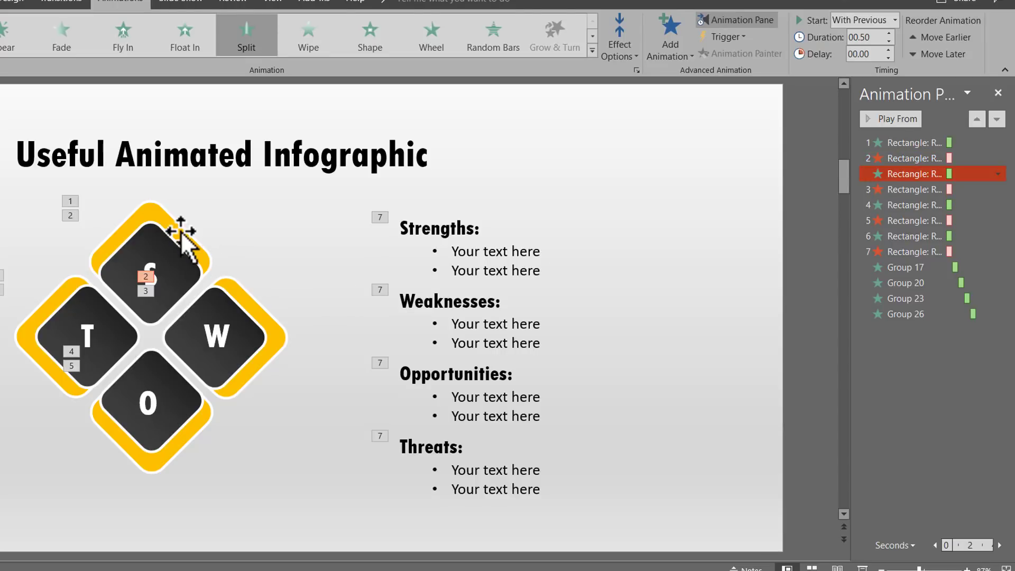